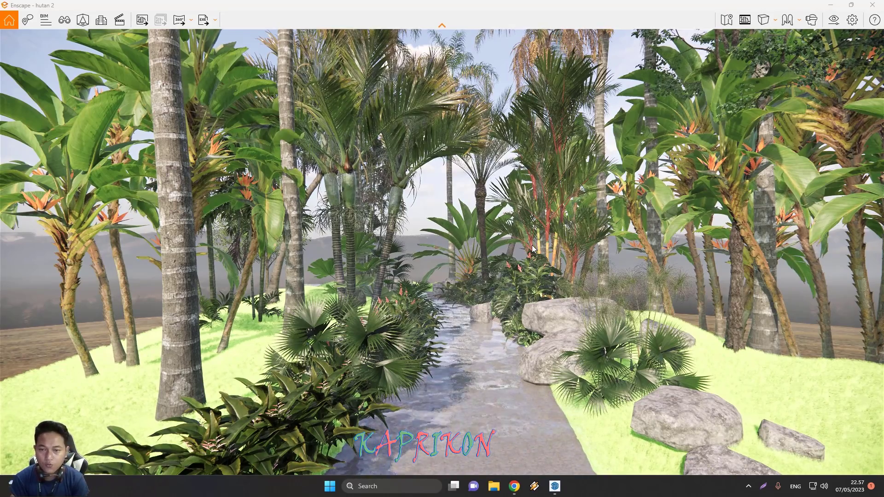
- Fly the Enscape camera forward down the wet stone path, then minimize the render window
key(w)
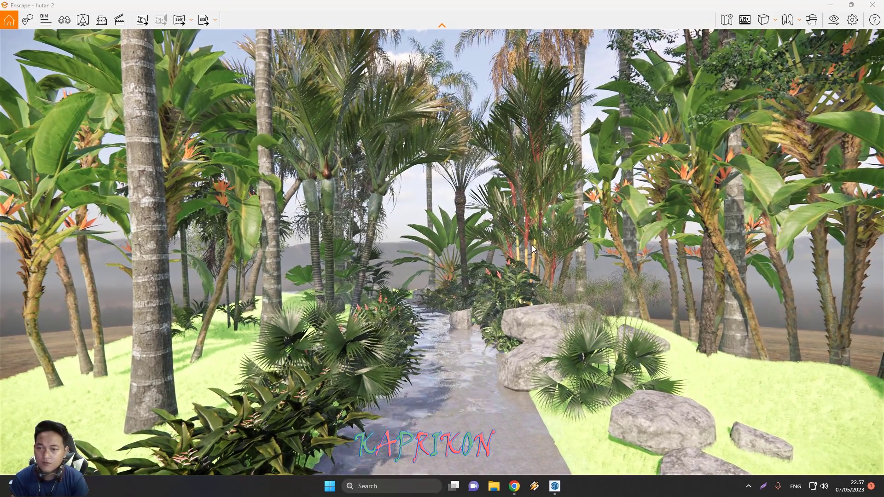
key(d)
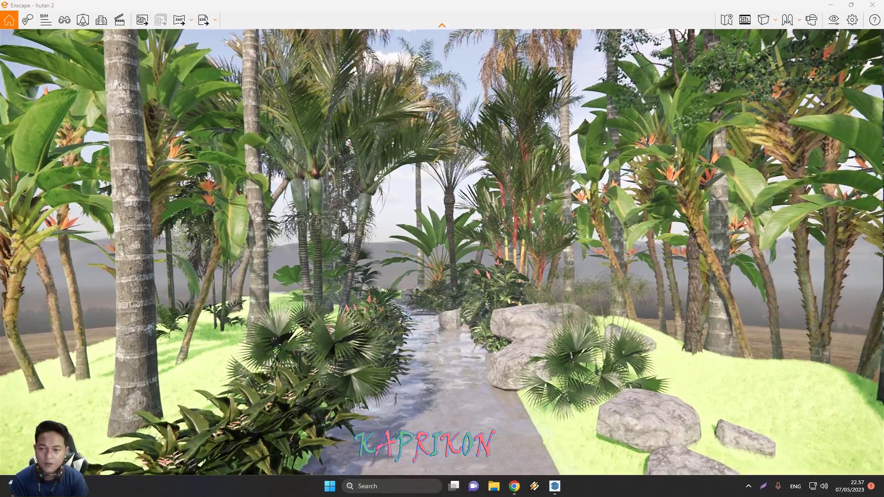
key(w)
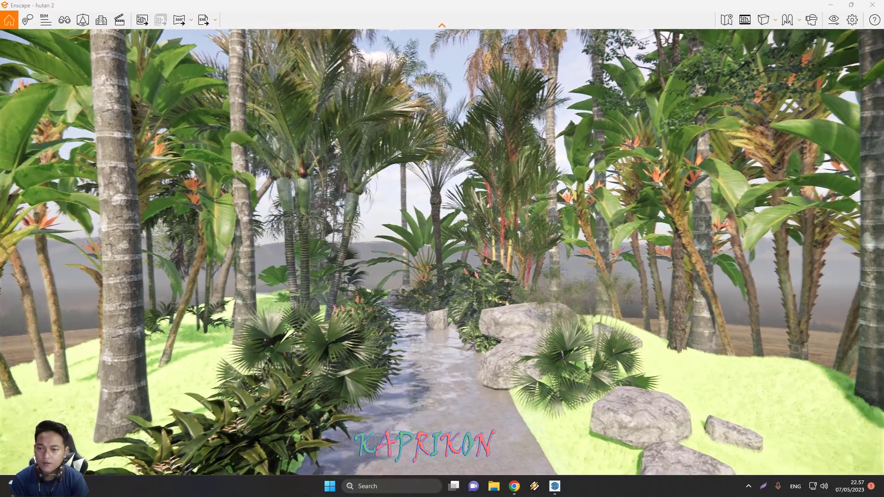
key(w)
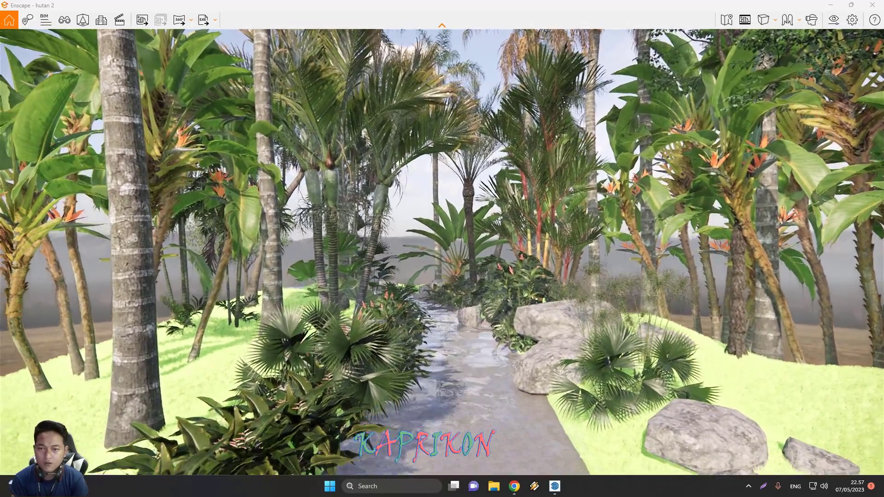
key(w)
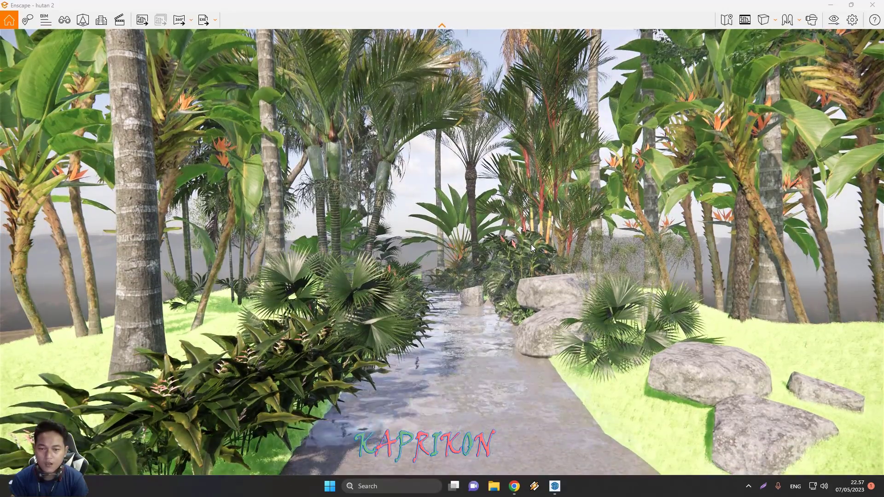
key(w)
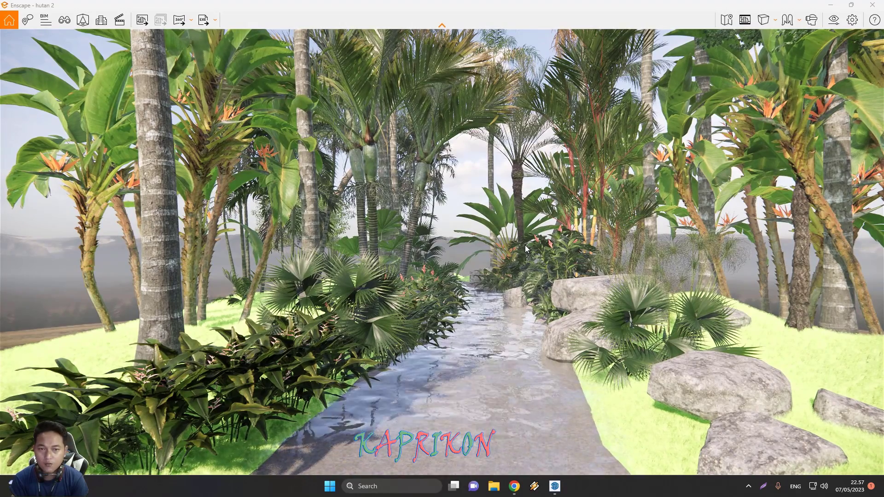
click(830, 5)
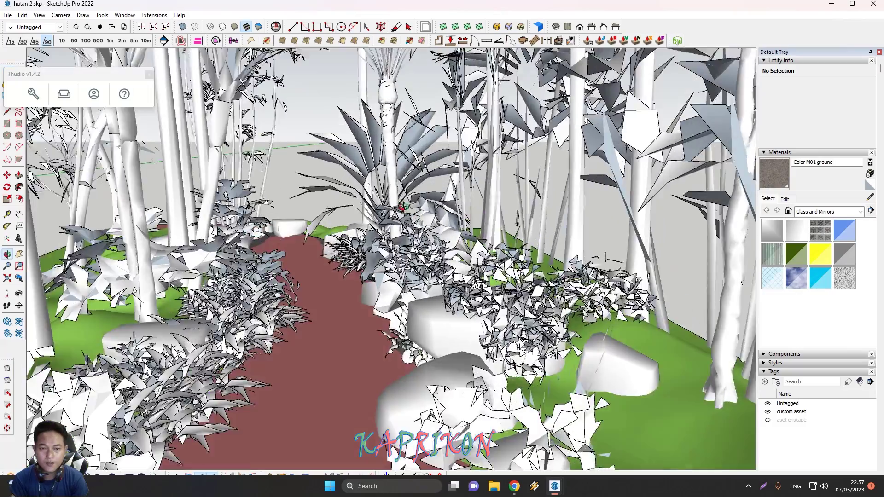
- Maximize the SketchUp window showing the 'hutan 2.skp' garden model
scroll(402, 207, down, 5)
scroll(410, 219, up, 2)
scroll(428, 269, up, 4)
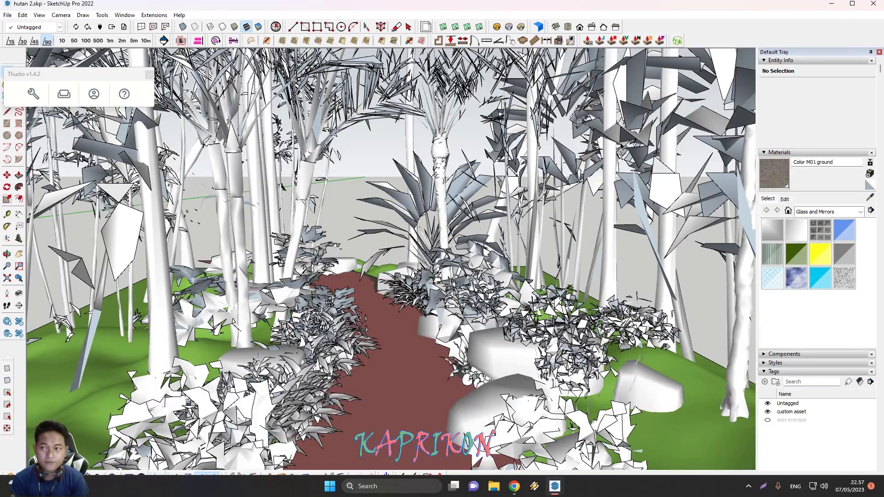
click(852, 4)
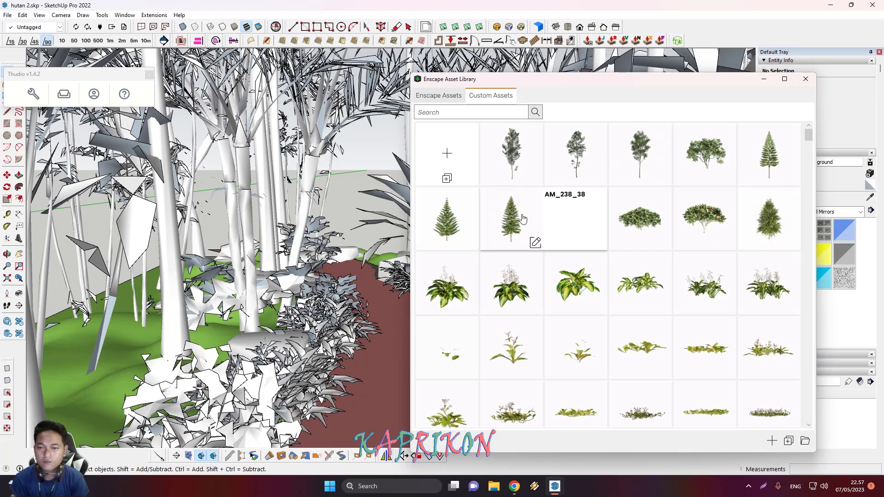
- Scroll through the Custom Assets grid of trees, shrubs and ground plants
scroll(553, 231, down, 5)
scroll(553, 230, down, 5)
scroll(557, 228, down, 5)
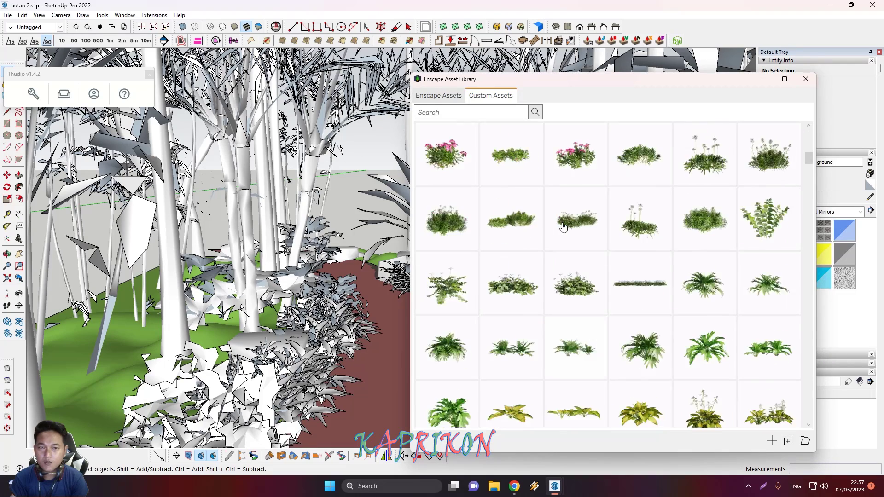
scroll(562, 224, down, 5)
scroll(562, 223, down, 5)
scroll(565, 222, down, 5)
scroll(566, 220, down, 5)
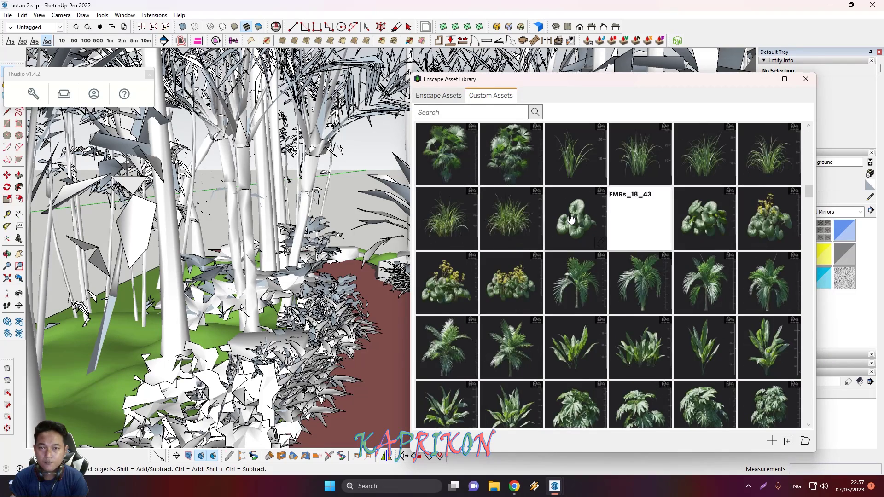
scroll(569, 218, down, 5)
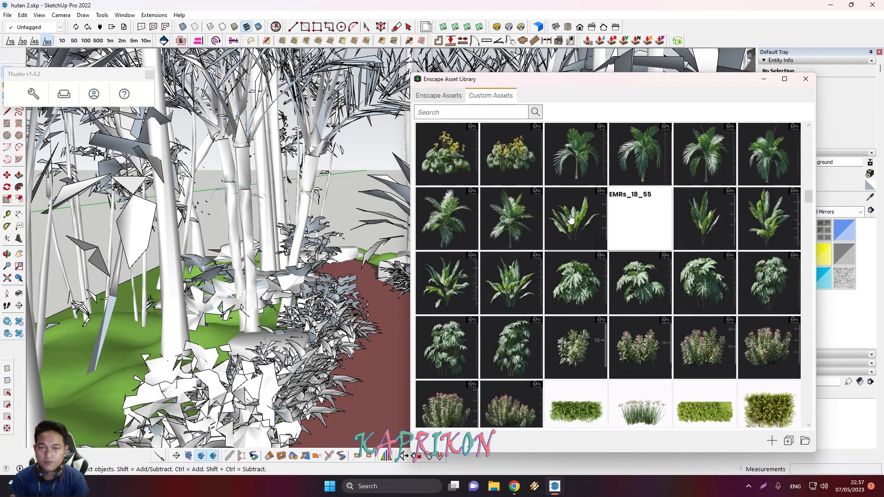
- Browse the built-in Enscape Assets collection
click(450, 98)
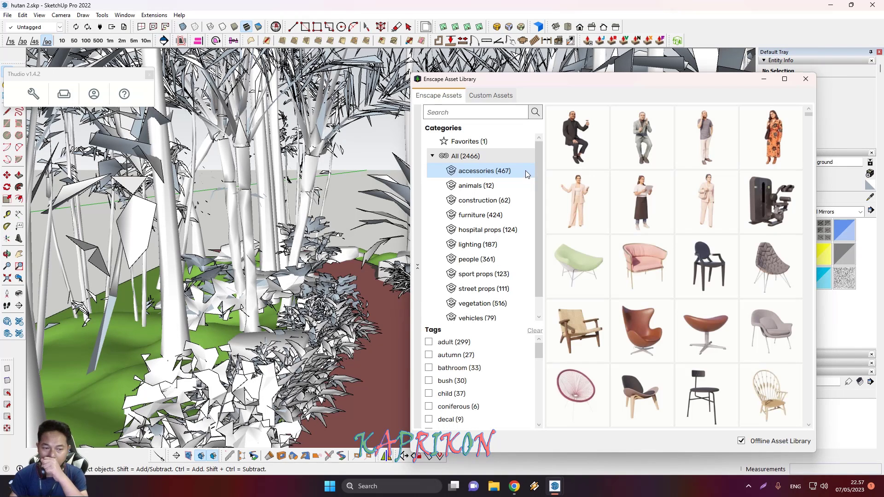
scroll(608, 184, down, 3)
scroll(604, 189, down, 5)
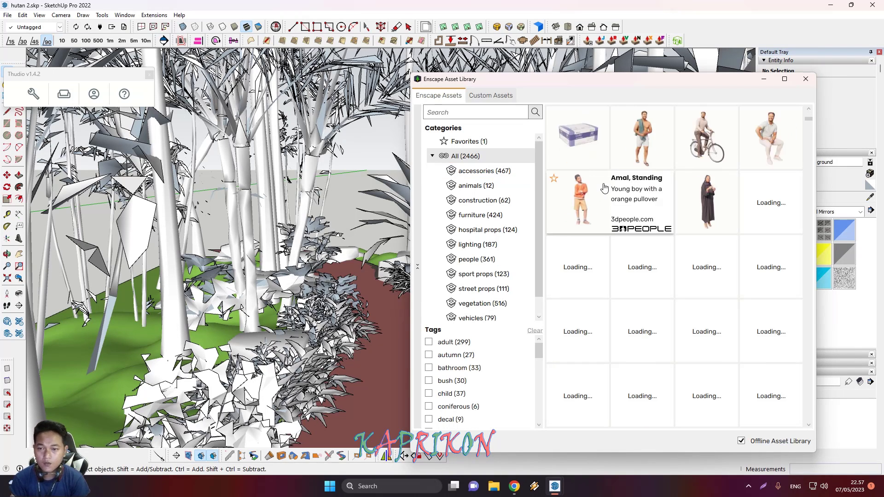
scroll(609, 189, down, 2)
scroll(609, 192, down, 3)
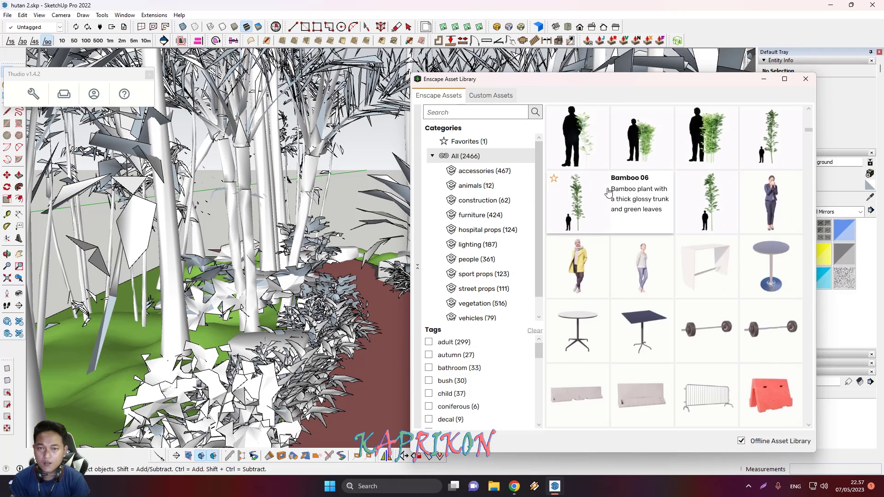
- Return to Custom Assets, scroll through them, and minimize the Asset Library window
click(498, 99)
scroll(654, 166, down, 1)
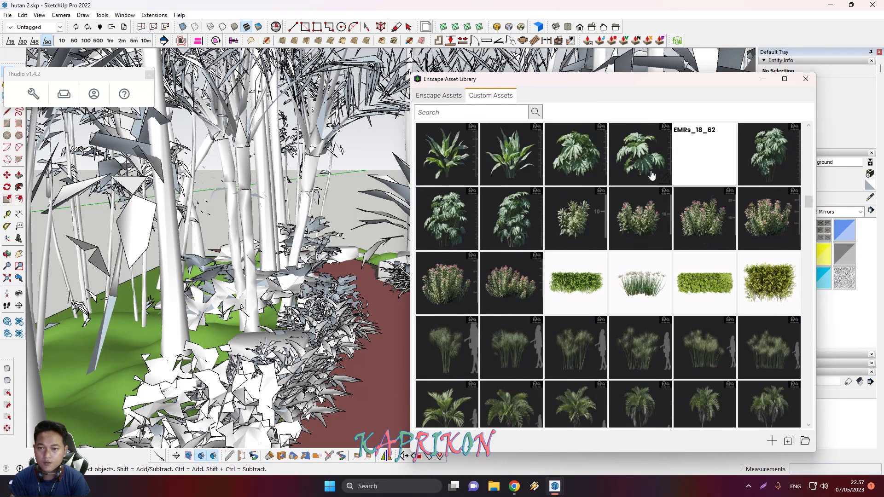
scroll(651, 175, down, 1)
scroll(651, 175, down, 1)
scroll(650, 175, down, 2)
scroll(651, 175, down, 1)
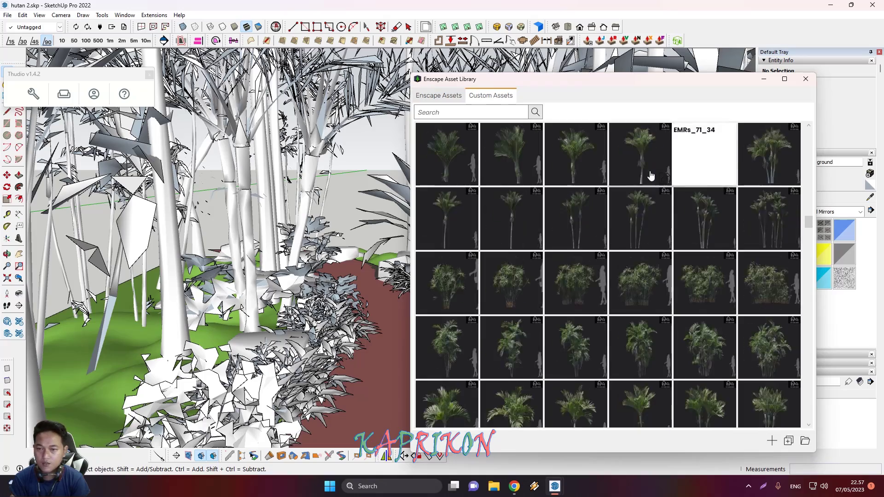
scroll(650, 175, down, 2)
scroll(651, 176, down, 2)
click(764, 80)
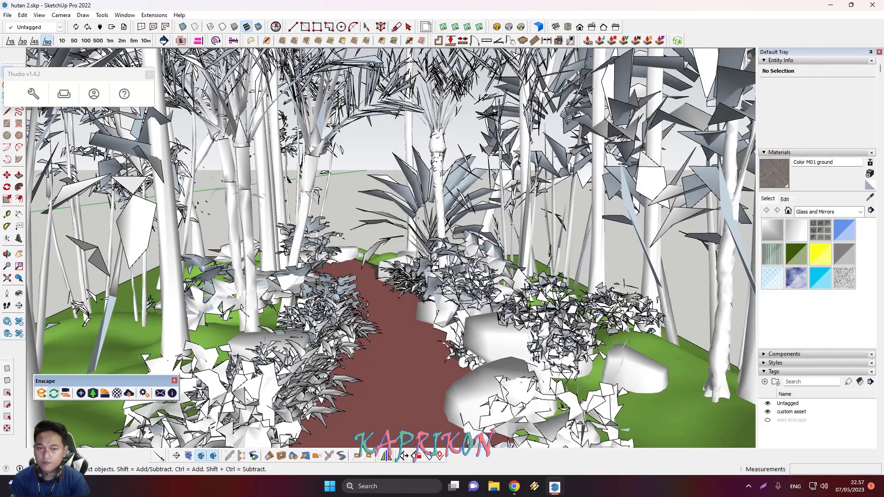
- Bring up the Enscape jungle render to check it, then minimize it again
scroll(438, 201, down, 3)
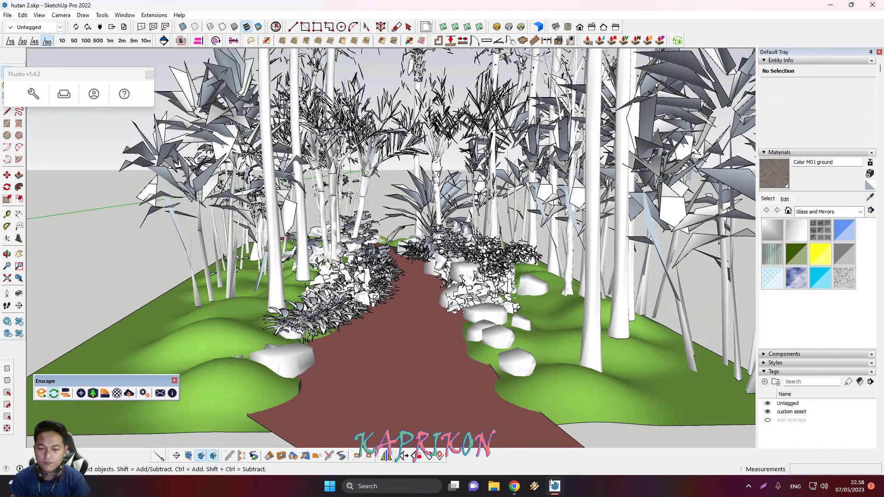
mouse_move(554, 485)
click(584, 452)
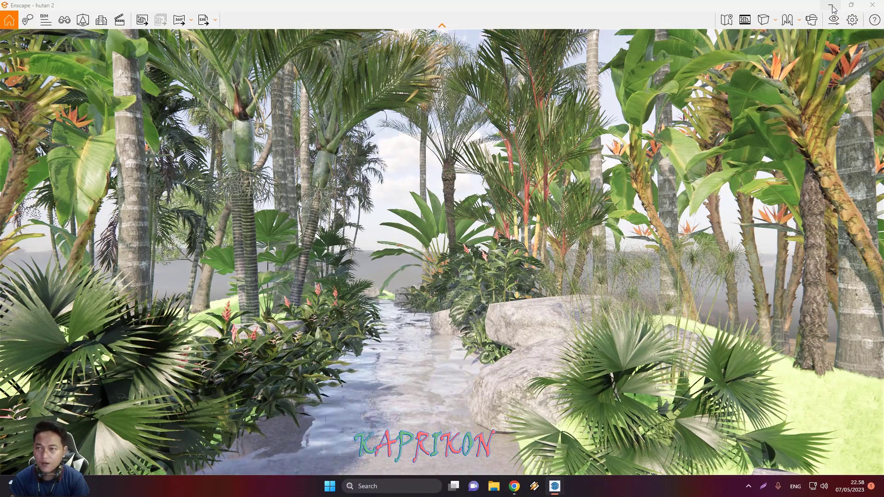
click(831, 6)
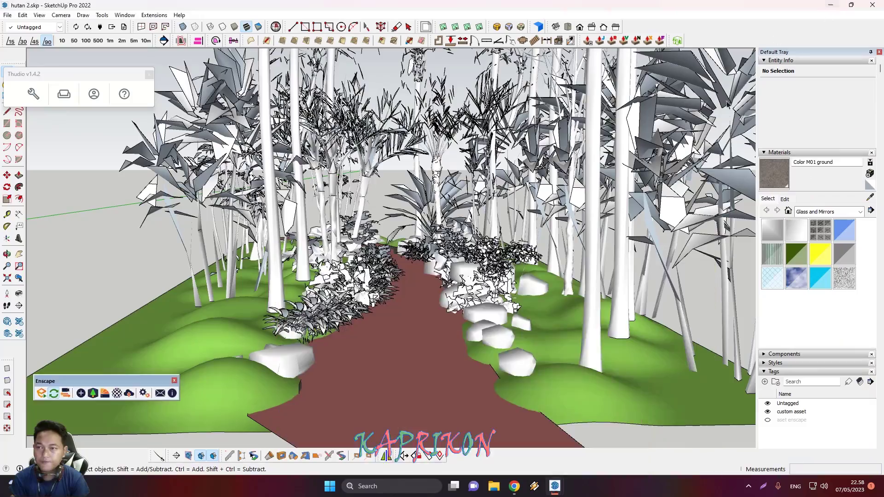
- Hide the 'custom asset' tag and tilt the view down over the terrain and rocks
click(767, 412)
scroll(438, 282, up, 3)
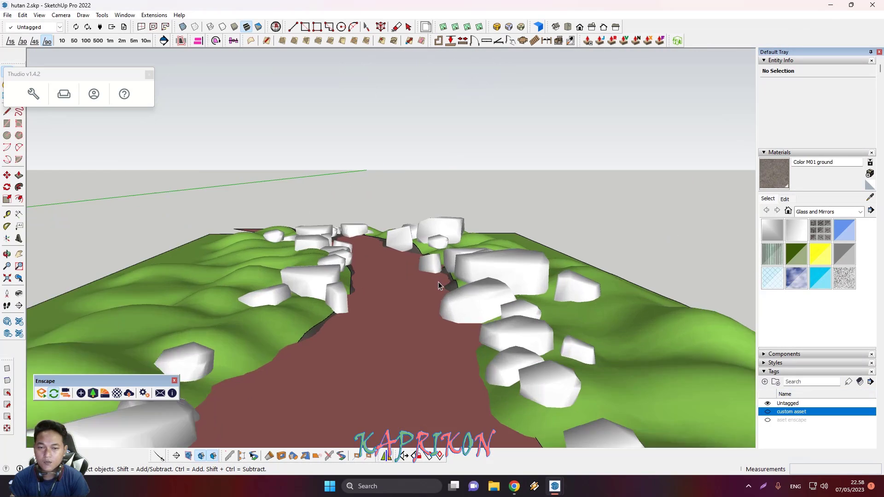
middle_drag(439, 282, 365, 296)
scroll(405, 287, up, 2)
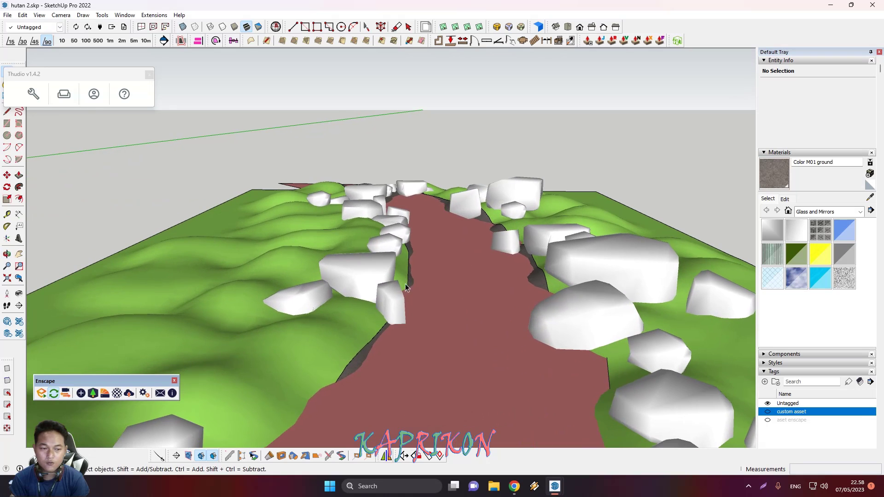
- Pick a palm from the Enscape Asset Library's Custom Assets
click(92, 395)
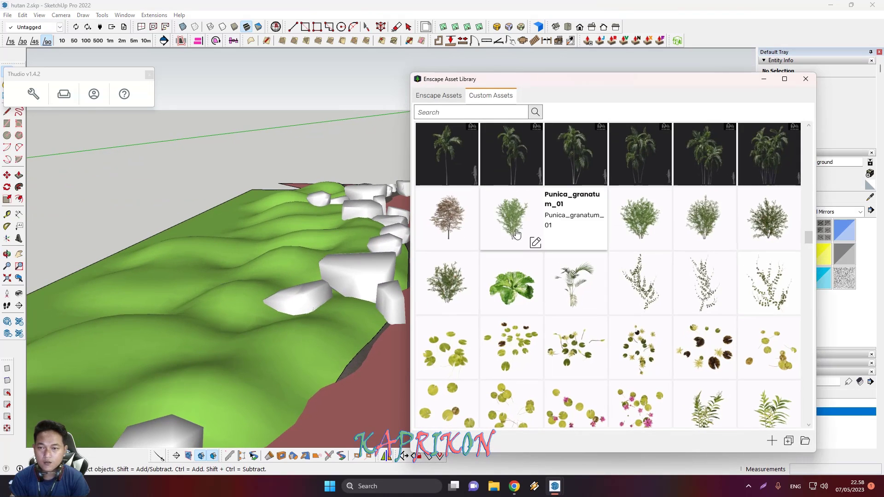
scroll(537, 237, up, 2)
scroll(545, 228, up, 2)
scroll(594, 181, up, 3)
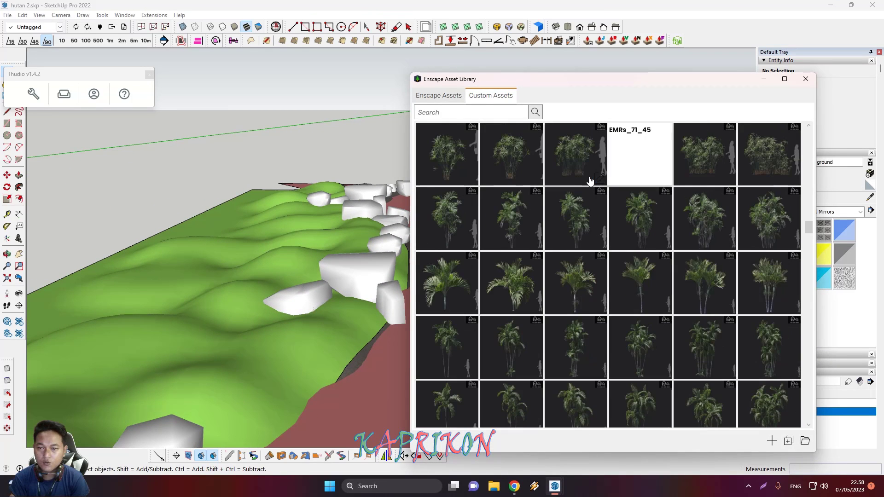
scroll(571, 181, up, 2)
scroll(568, 181, up, 2)
scroll(568, 181, up, 2)
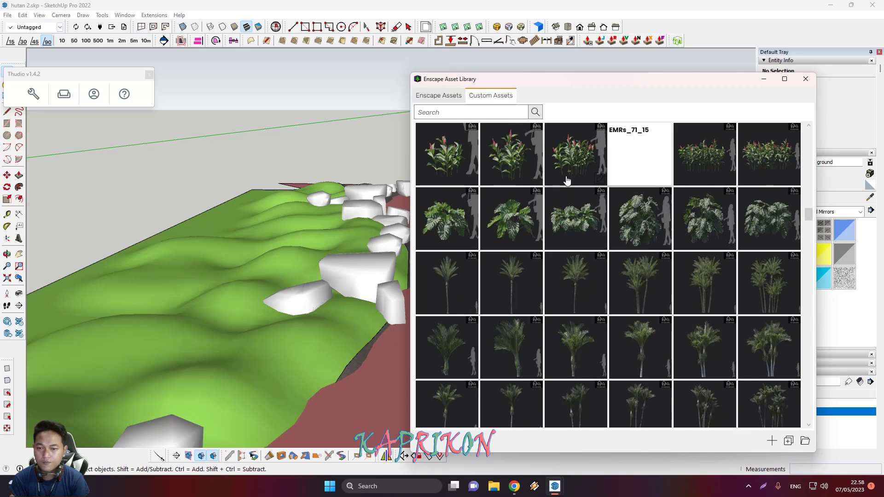
scroll(581, 236, up, 2)
scroll(580, 235, down, 2)
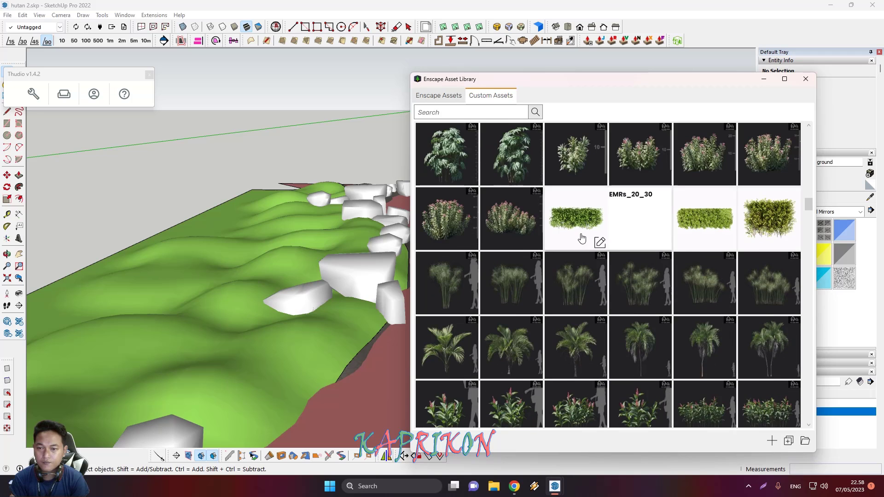
scroll(579, 234, down, 1)
scroll(578, 233, down, 1)
scroll(598, 227, up, 1)
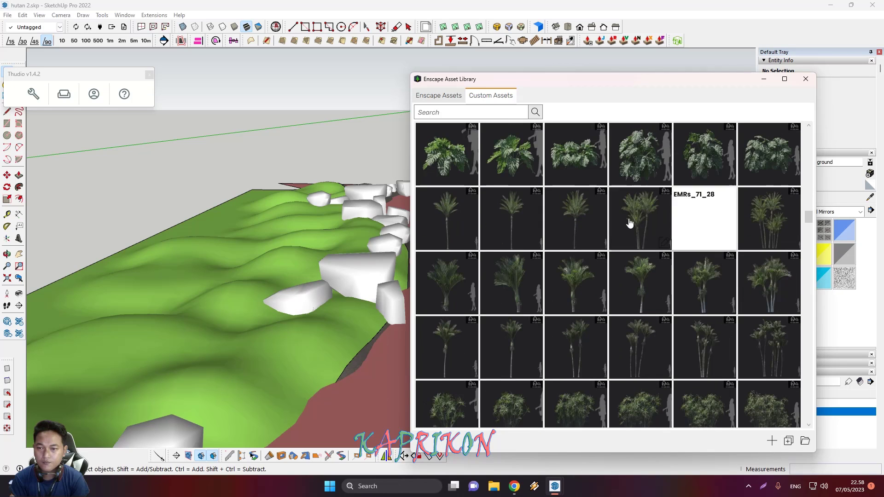
click(646, 240)
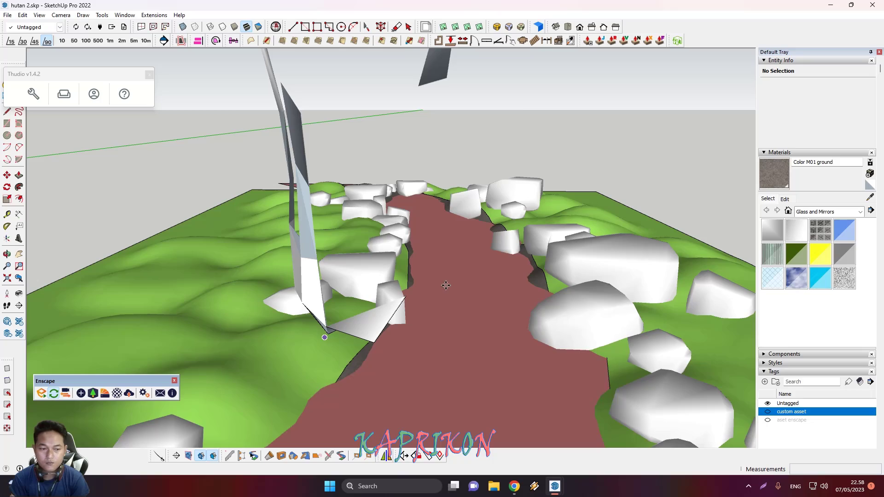
- Place the palm on the terrain beside the path and start moving it
scroll(445, 286, down, 3)
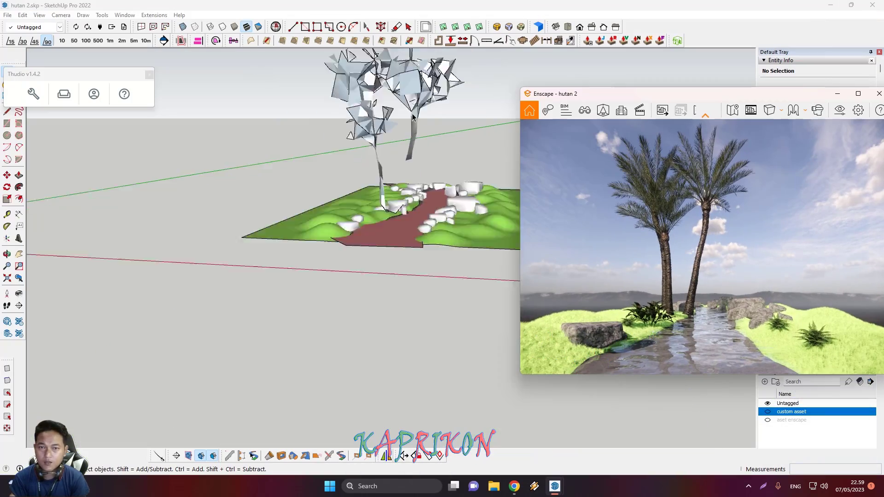
click(413, 118)
scroll(382, 258, up, 5)
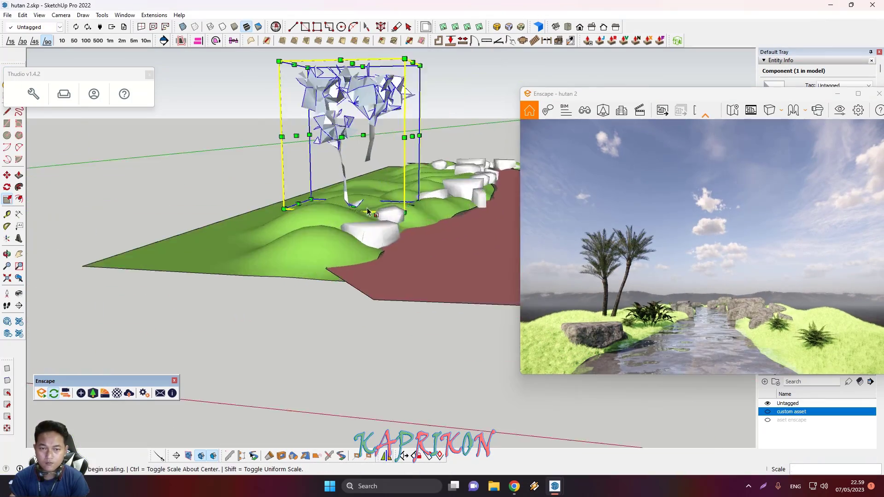
key(m)
middle_drag(452, 272, 275, 290)
scroll(275, 290, down, 3)
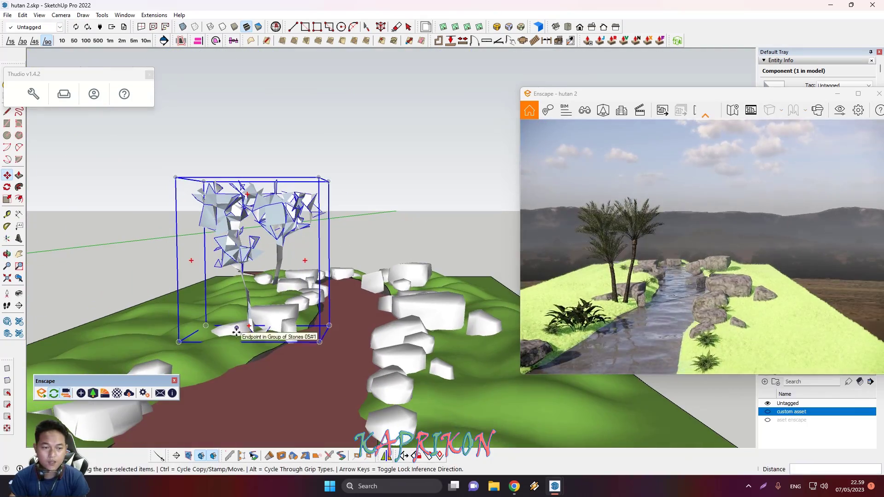
- Filter the asset library to Vegetation > tropical and place a palm right of the path
click(93, 393)
click(481, 304)
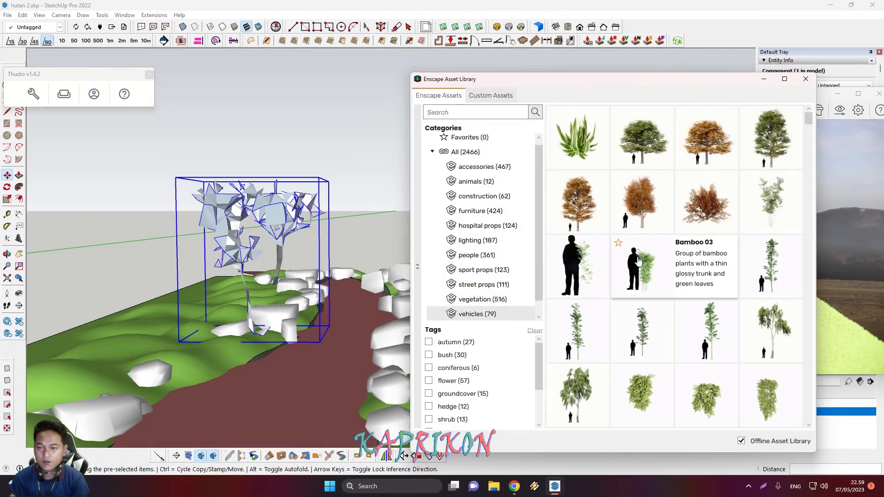
click(453, 413)
click(459, 361)
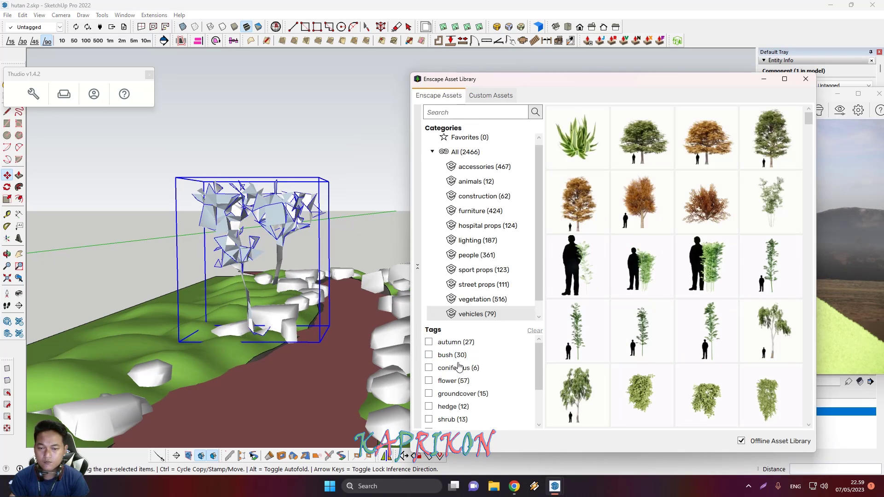
click(428, 423)
click(642, 299)
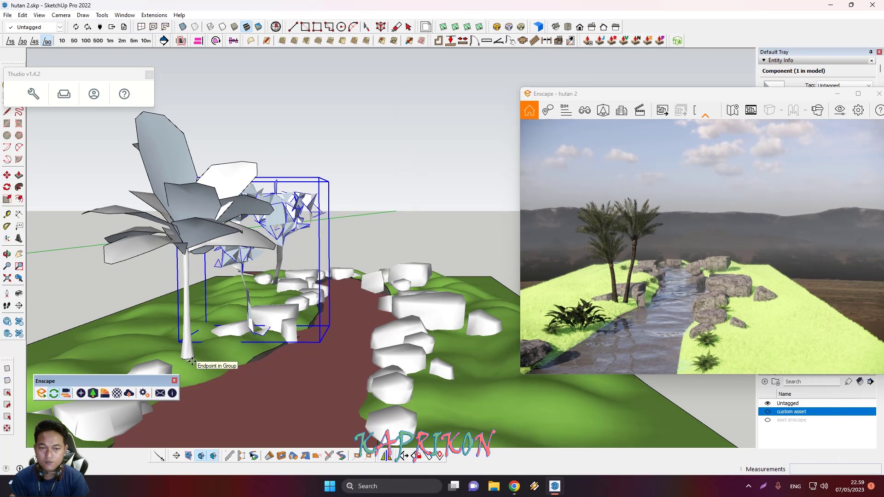
click(439, 334)
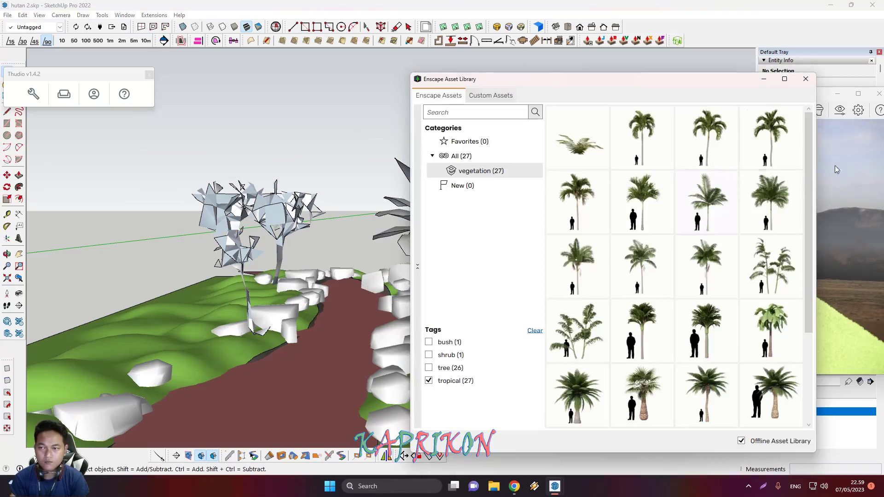
- Preview the new palm in the full-screen Enscape render, then restore the window
click(835, 165)
click(858, 94)
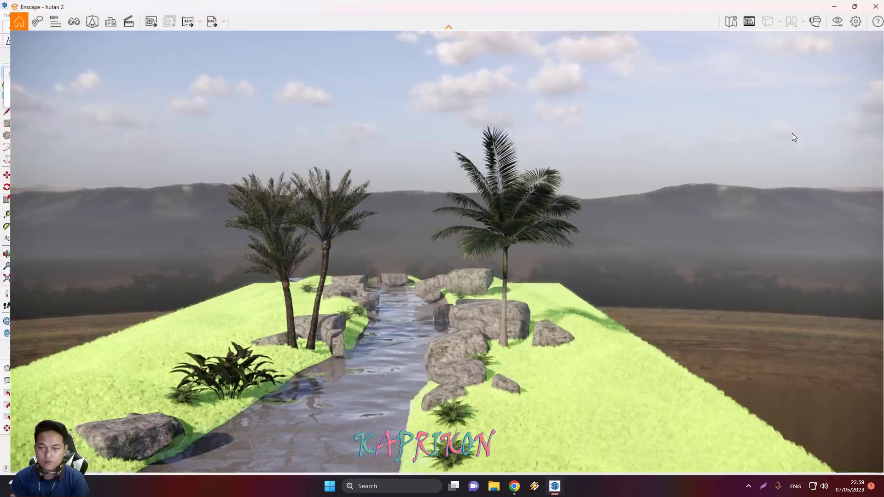
key(w)
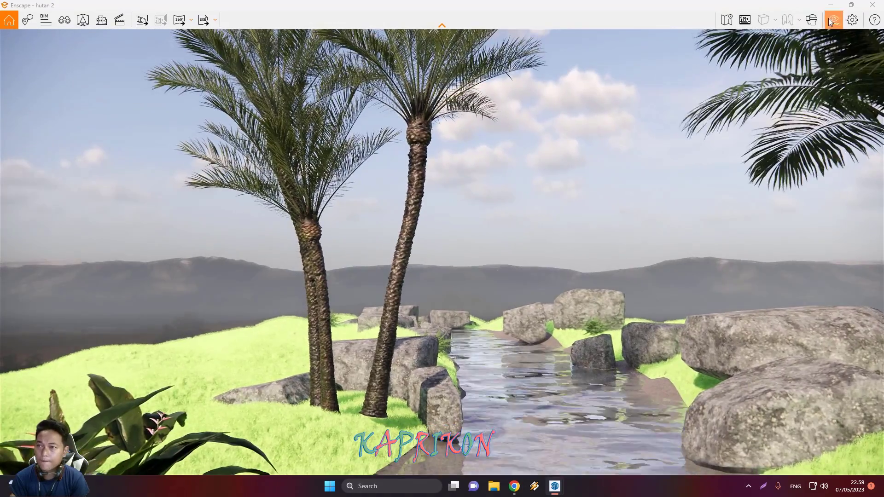
click(851, 5)
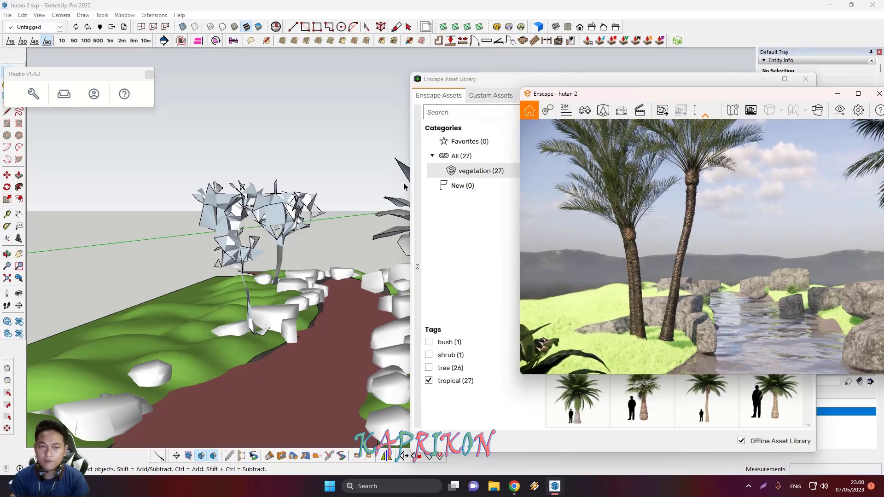
- Place Palm 17 beside the rocks right of the path and start scaling it
scroll(663, 226, down, 3)
click(643, 287)
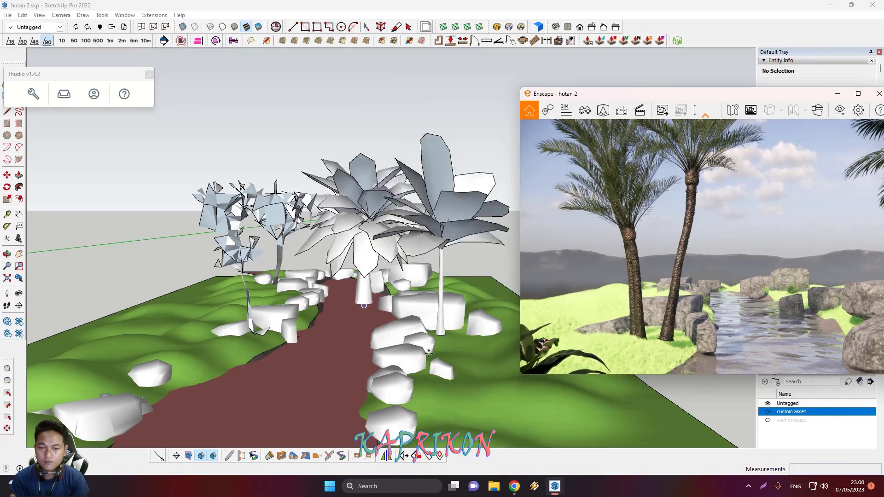
scroll(413, 266, down, 3)
click(413, 266)
key(s)
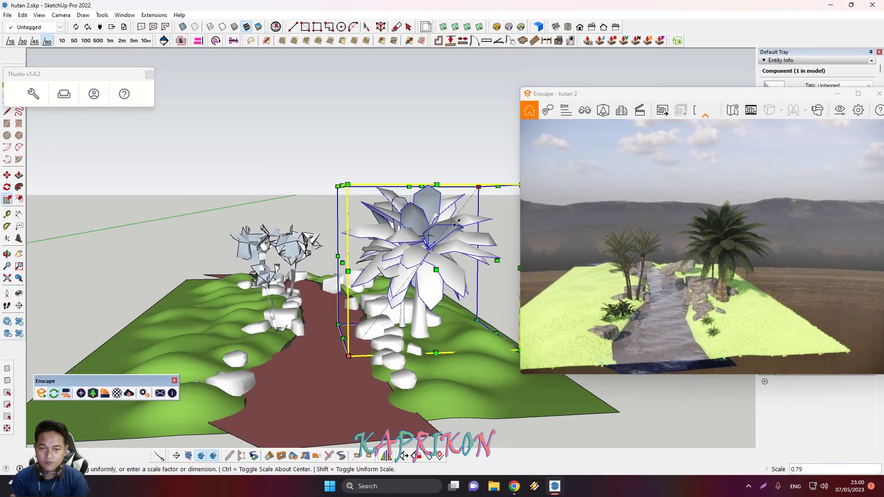
scroll(238, 264, up, 5)
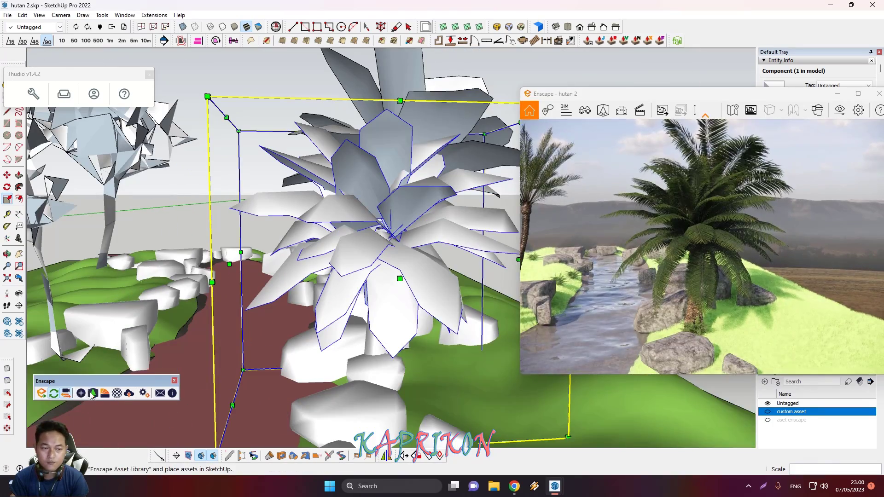
- Choose another palm from the Custom Assets collection to place
click(91, 393)
click(491, 95)
scroll(578, 260, down, 3)
scroll(600, 272, down, 5)
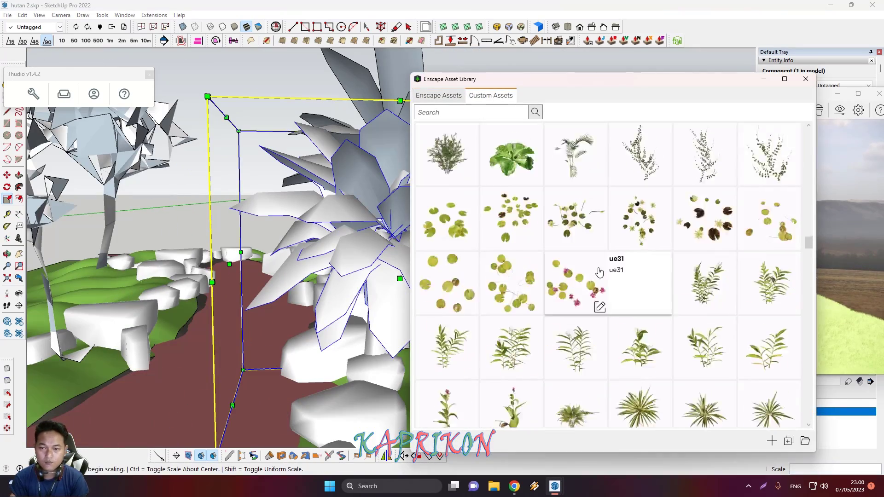
scroll(599, 272, down, 3)
scroll(601, 275, down, 3)
scroll(598, 274, down, 3)
scroll(637, 255, down, 3)
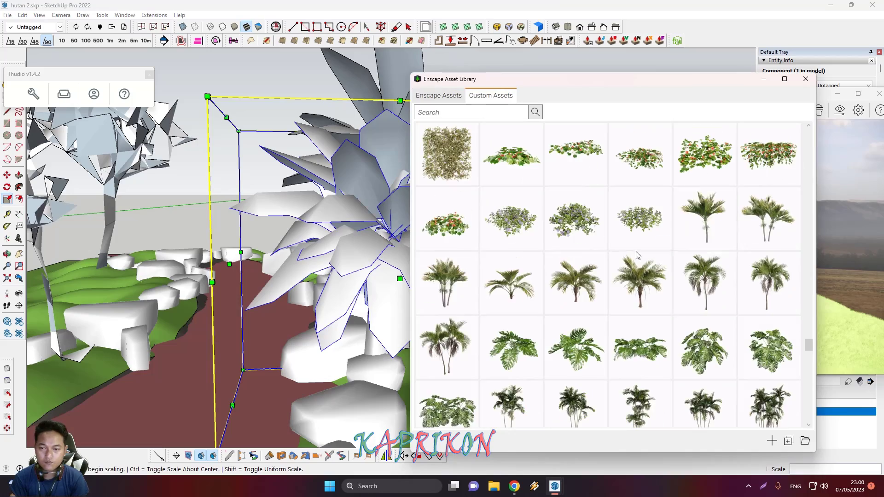
scroll(254, 325, down, 3)
scroll(255, 324, down, 3)
click(255, 325)
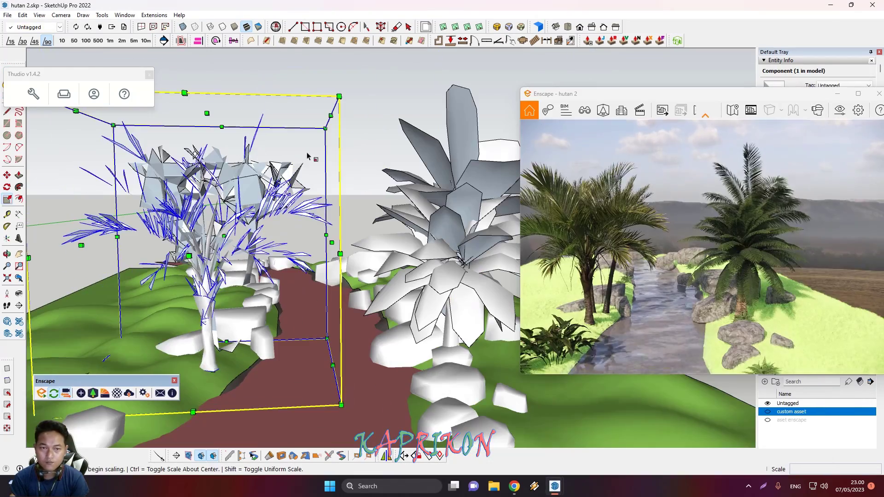
- Zoom in on the new palm to reposition it and slide the render camera sideways
middle_drag(308, 157, 297, 277)
key(m)
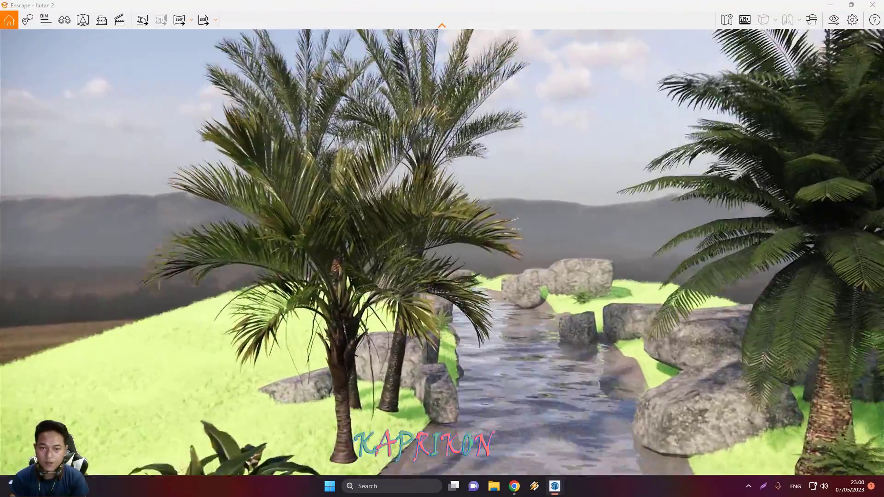
scroll(396, 272, down, 5)
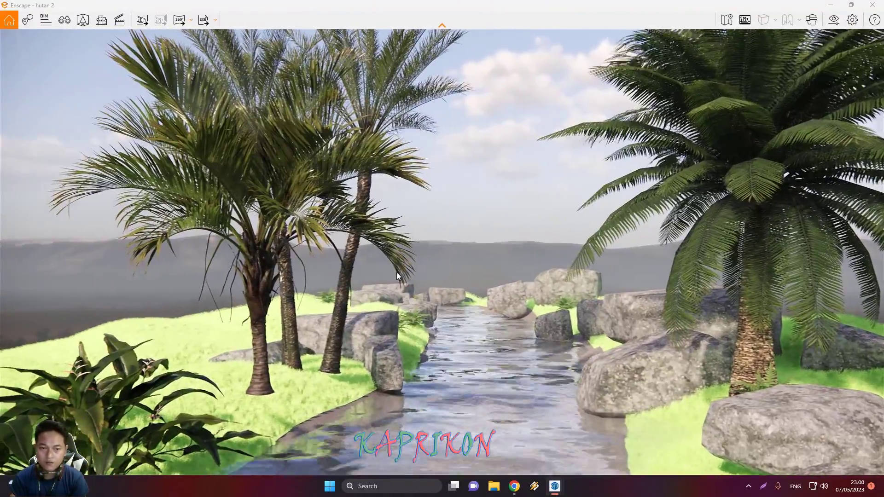
key(d)
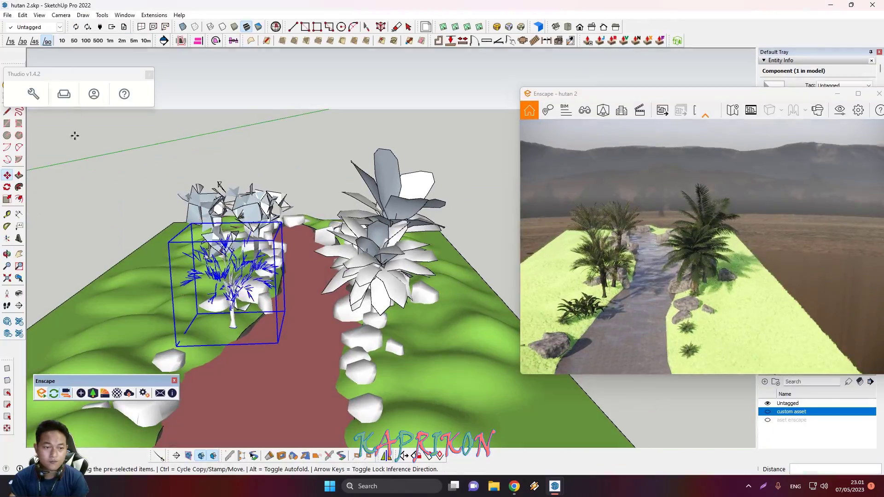
- Place one palm left of the path and Palm 09 on its right
click(92, 393)
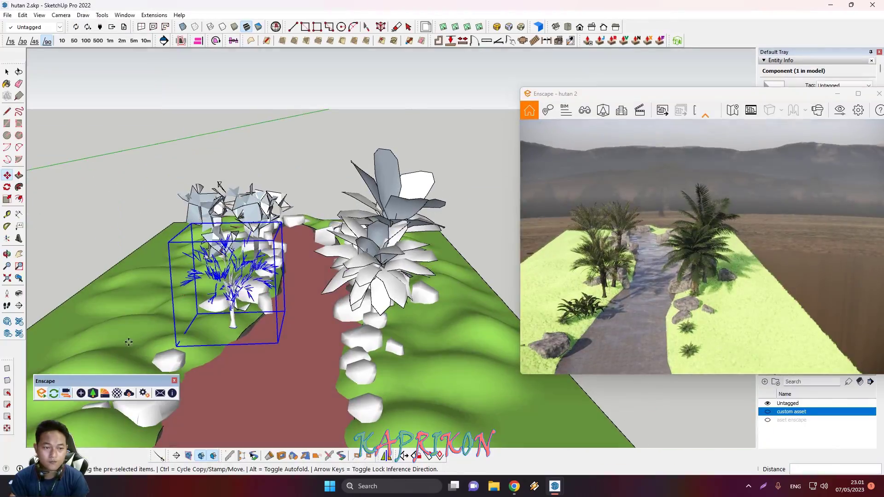
click(515, 292)
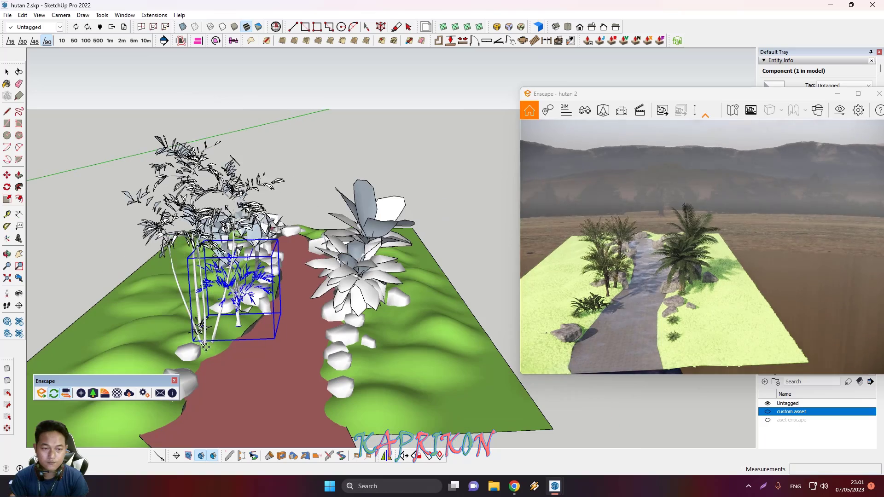
click(246, 343)
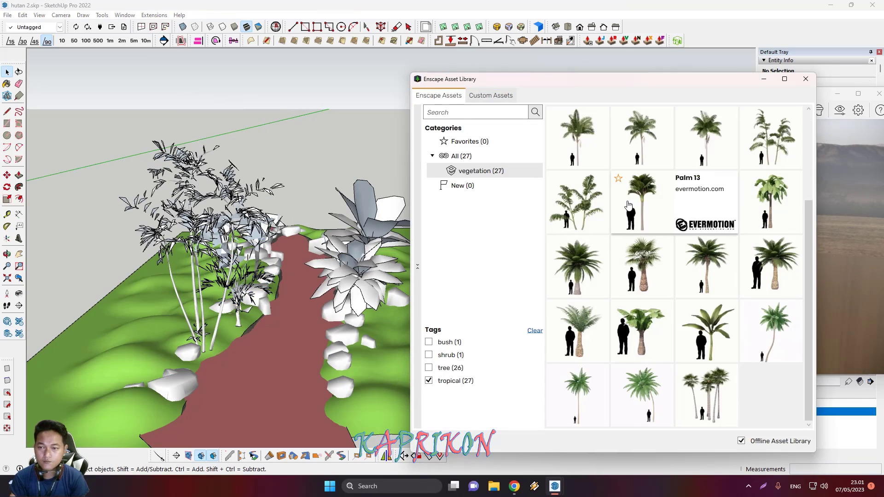
click(651, 289)
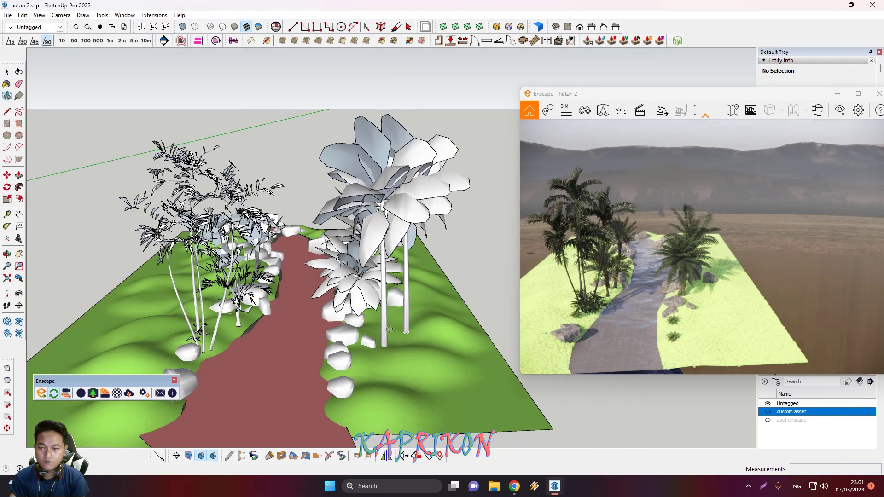
click(390, 328)
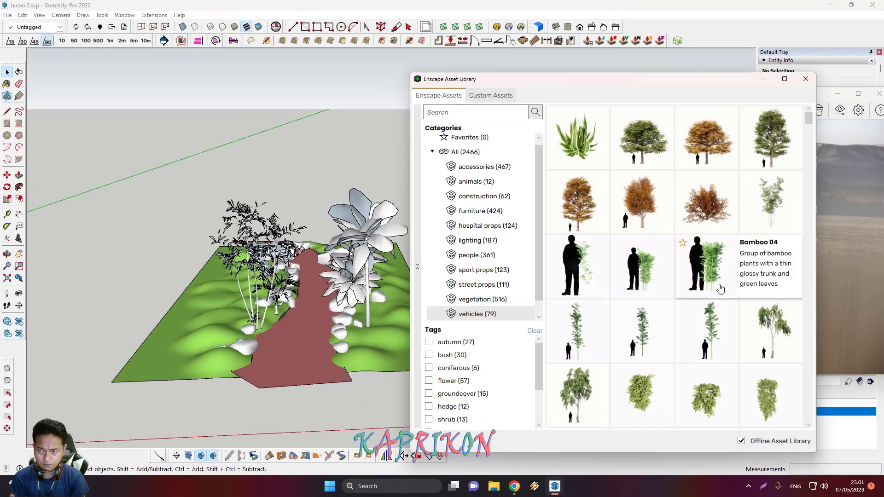
- Place Bamboo 04 and a custom tree on the left terrain, nudging the tree right
click(720, 288)
click(210, 340)
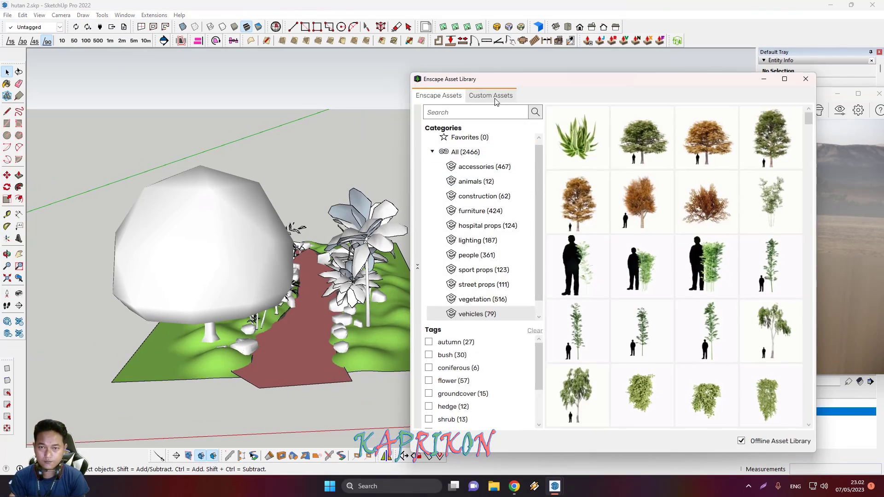
click(627, 291)
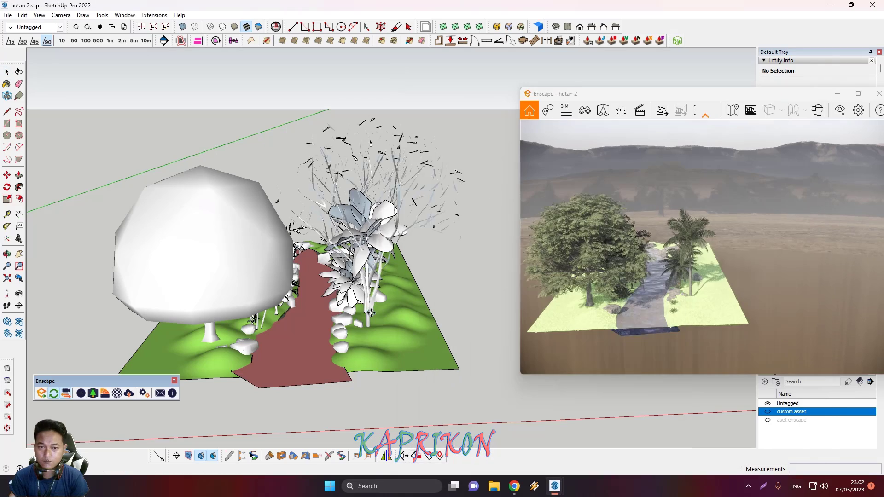
click(222, 322)
click(209, 346)
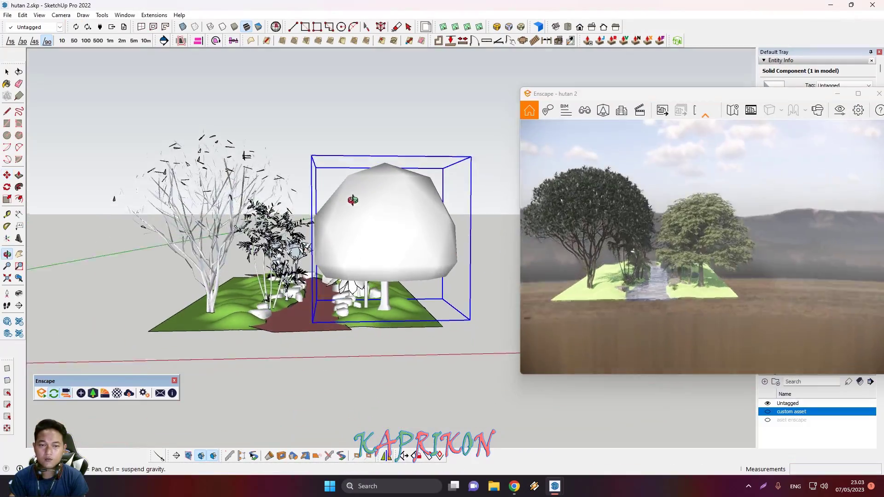
- Delete the trial trees and the two remaining test plants
drag(441, 137, 206, 239)
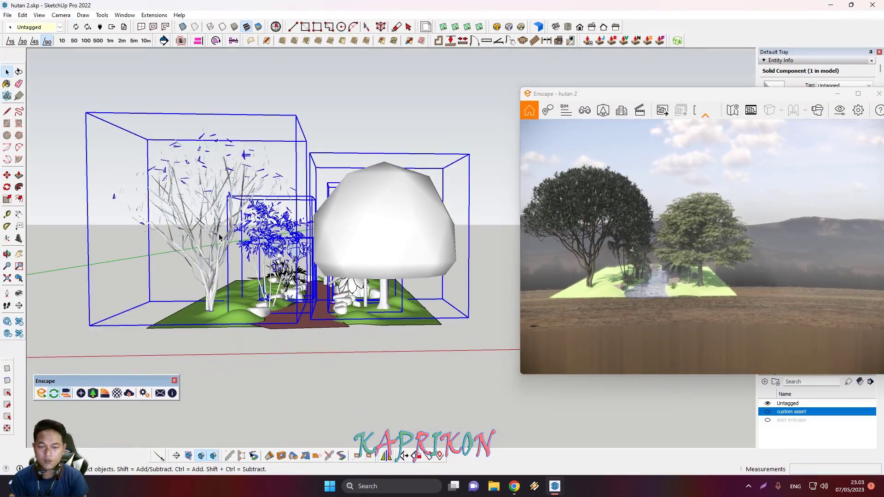
key(Delete)
click(345, 266)
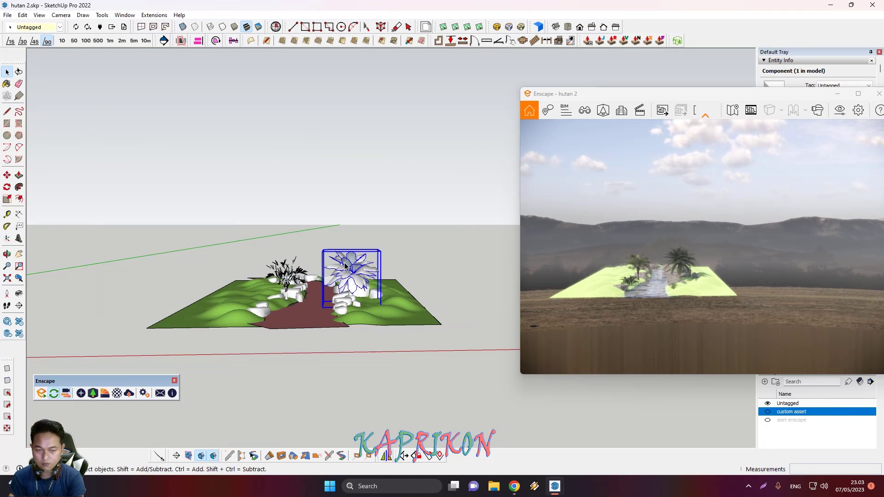
key(Delete)
click(288, 267)
key(Delete)
- Move the render window aside and make the 'custom asset' tag visible again
scroll(287, 284, up, 5)
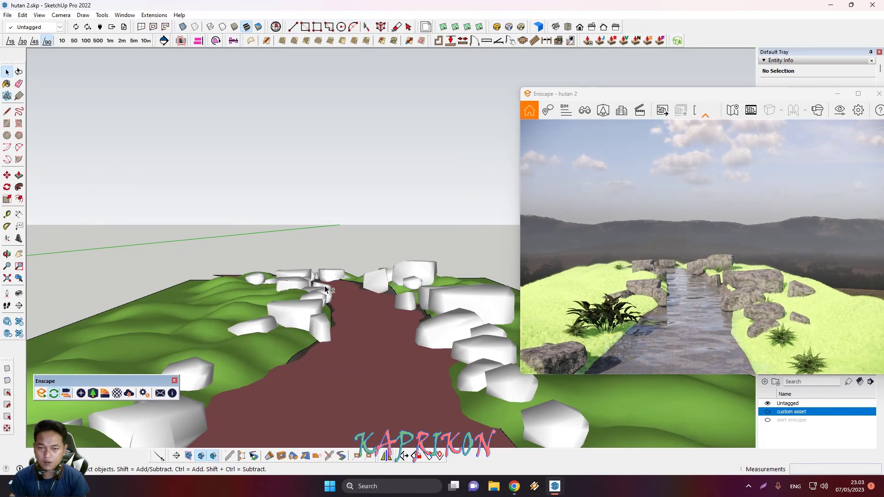
scroll(288, 284, down, 3)
drag(750, 98, 568, 89)
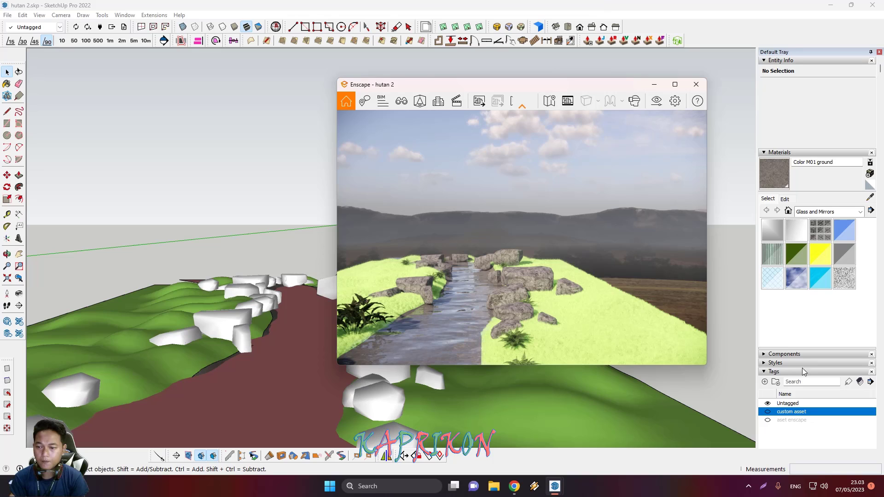
click(768, 412)
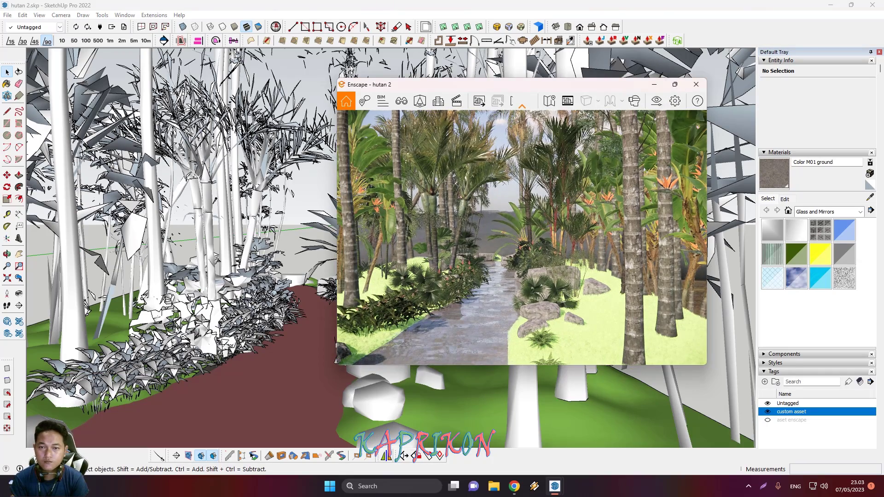
- Turn the full-screen render left along the path and save it as a PNG in Downloads
click(675, 85)
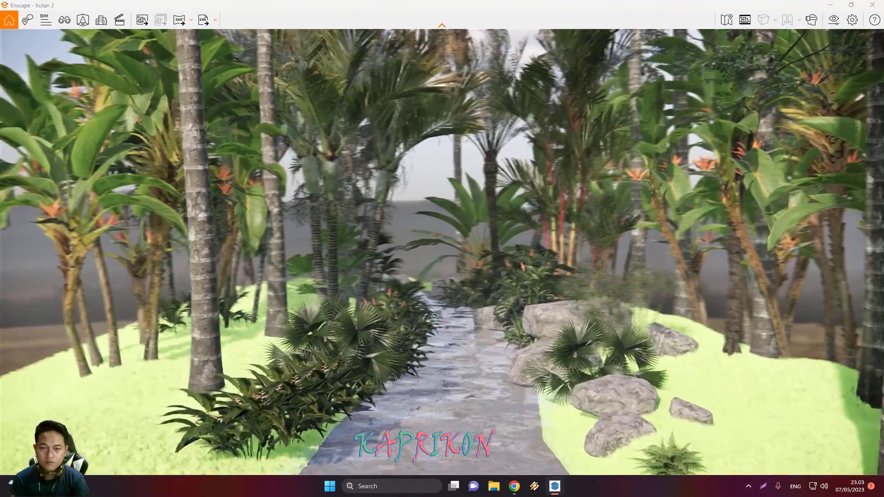
drag(736, 122, 653, 120)
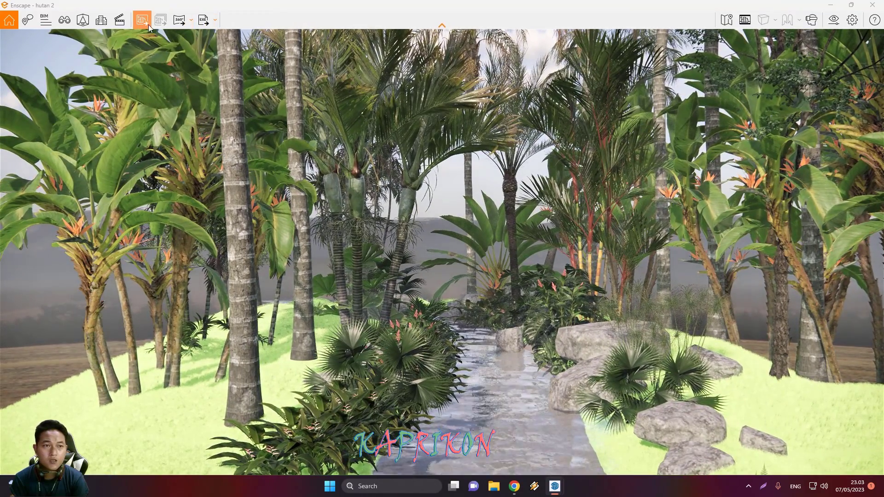
click(143, 21)
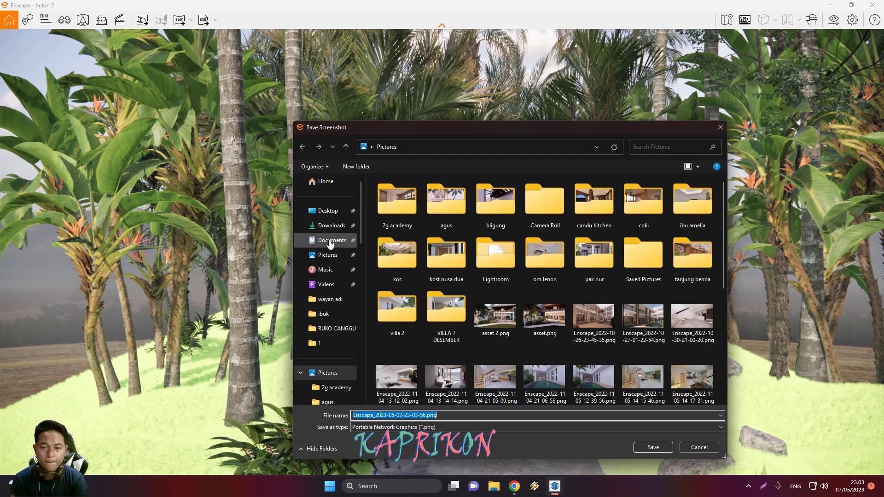
click(330, 226)
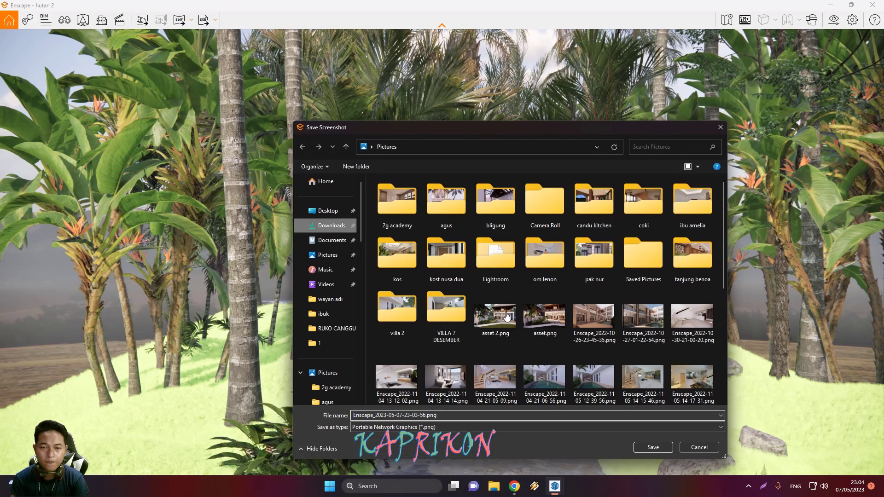
click(653, 447)
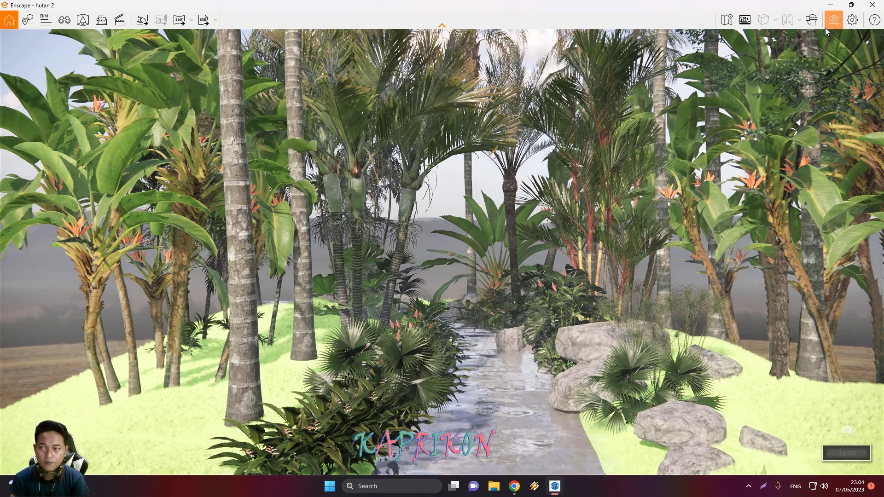
click(833, 20)
key(Escape)
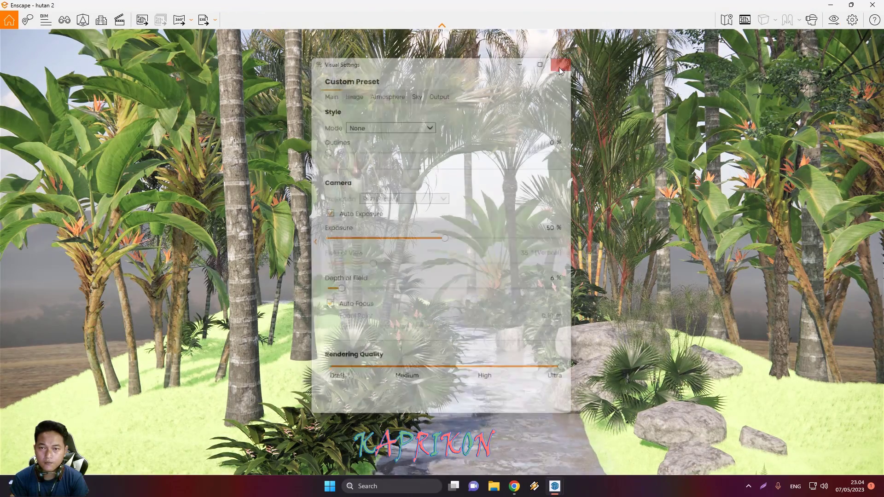
key(super+e)
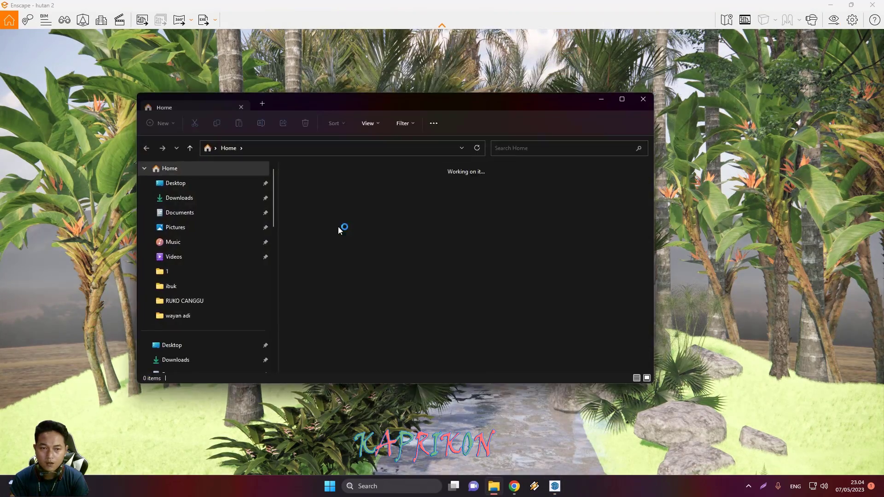
click(198, 200)
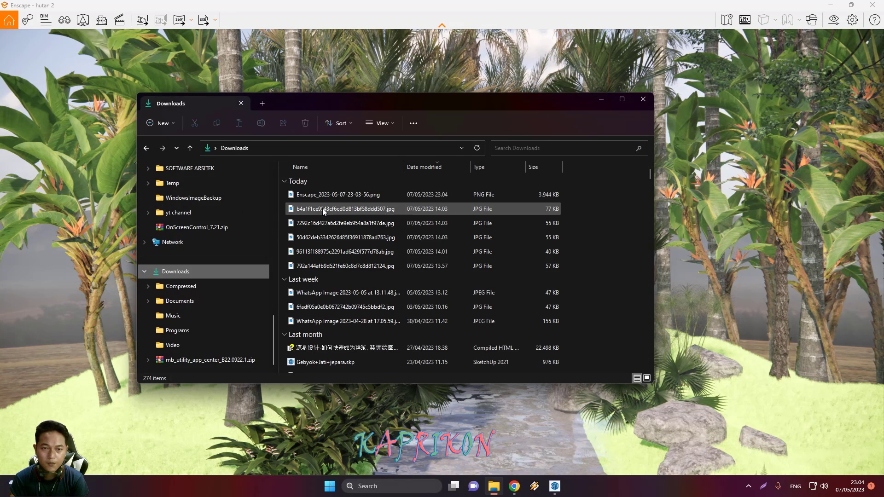
click(323, 198)
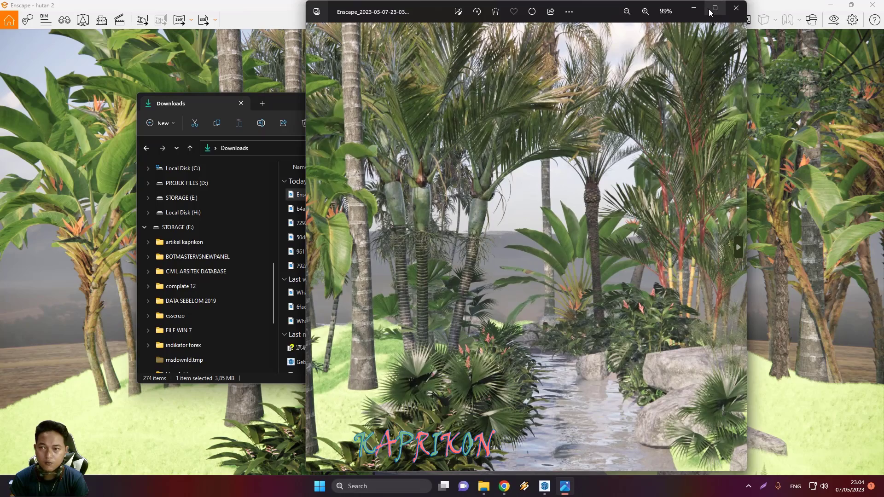
click(715, 8)
scroll(570, 189, up, 2)
scroll(571, 189, down, 3)
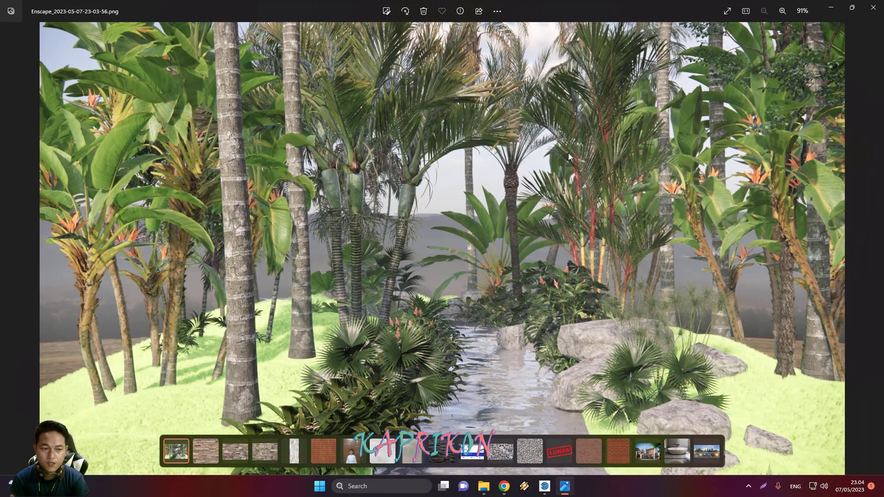
click(872, 7)
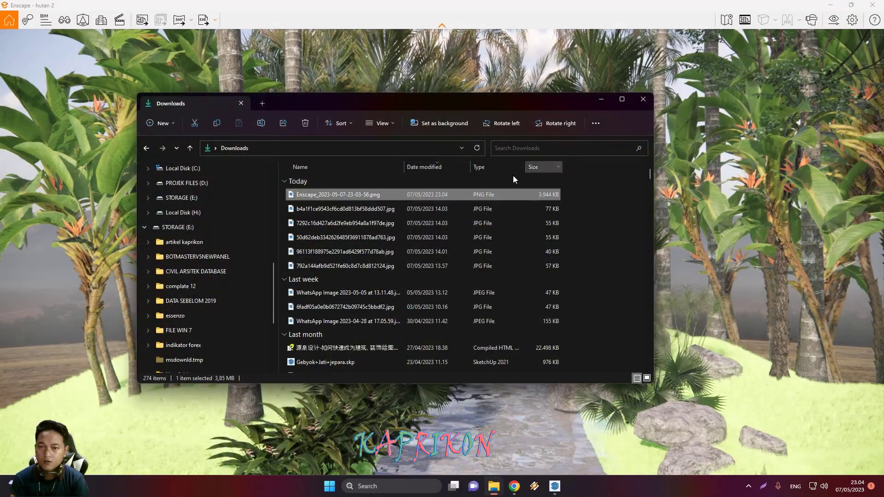
click(641, 94)
- Walk the Enscape camera back and forth to frame a wide view of the jungle path
key(s)
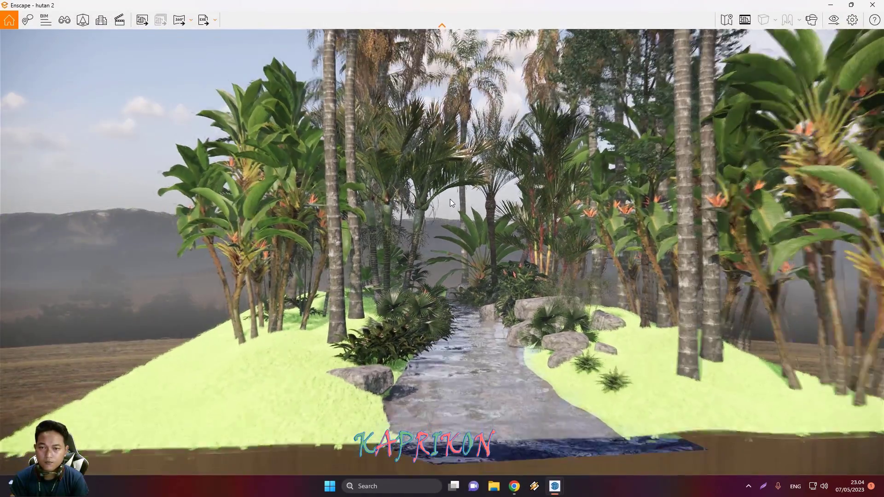
key(d)
key(w)
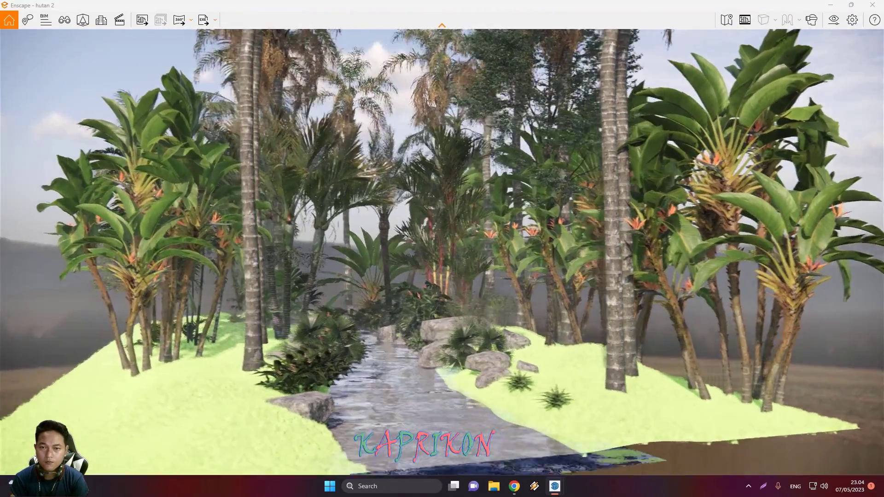
key(s)
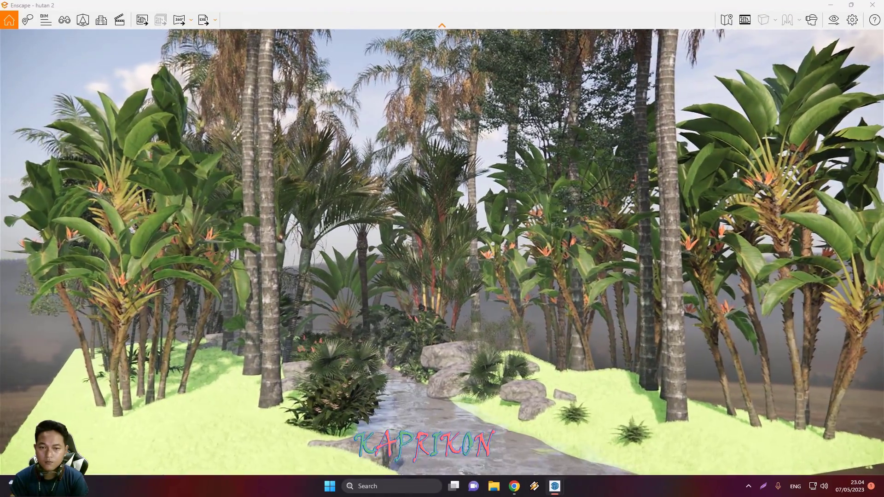
key(w)
key(s)
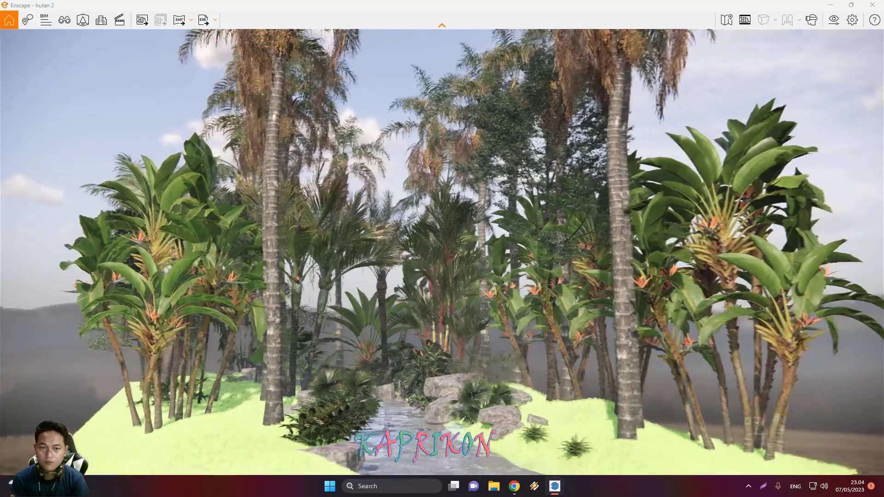
key(w)
key(s)
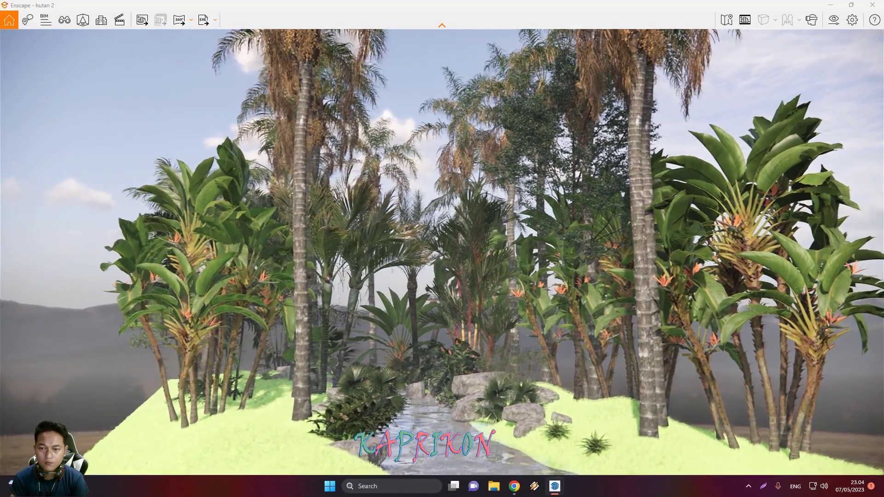
key(w)
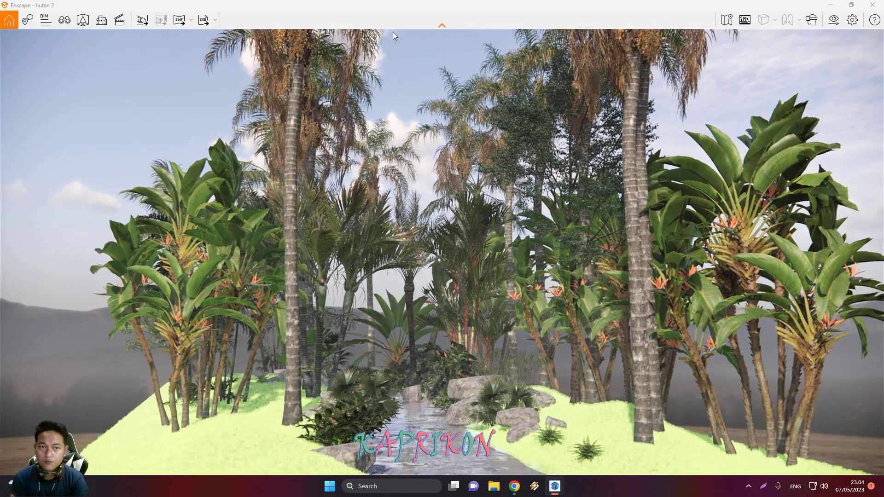
- Save this wide view as a second PNG screenshot in Downloads
click(142, 20)
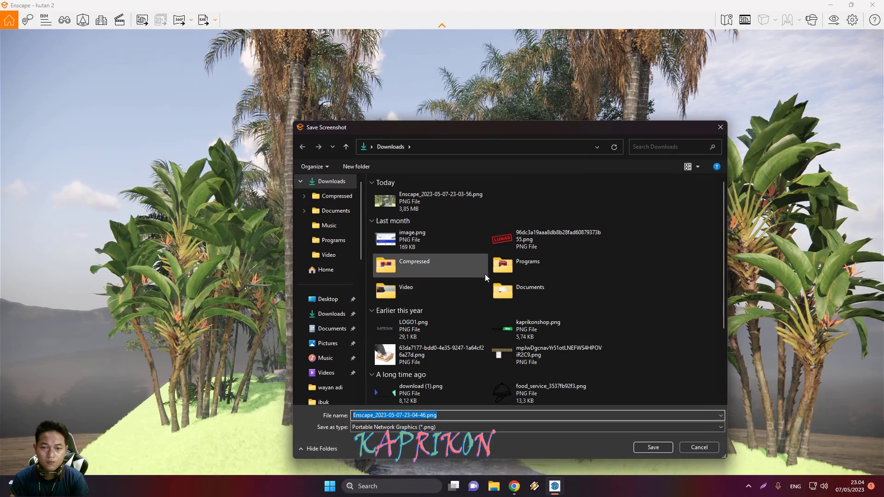
click(652, 447)
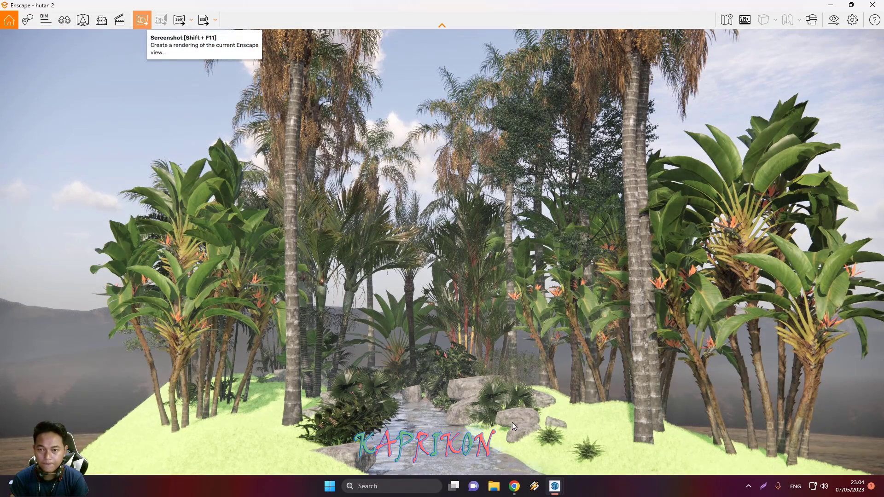
click(515, 483)
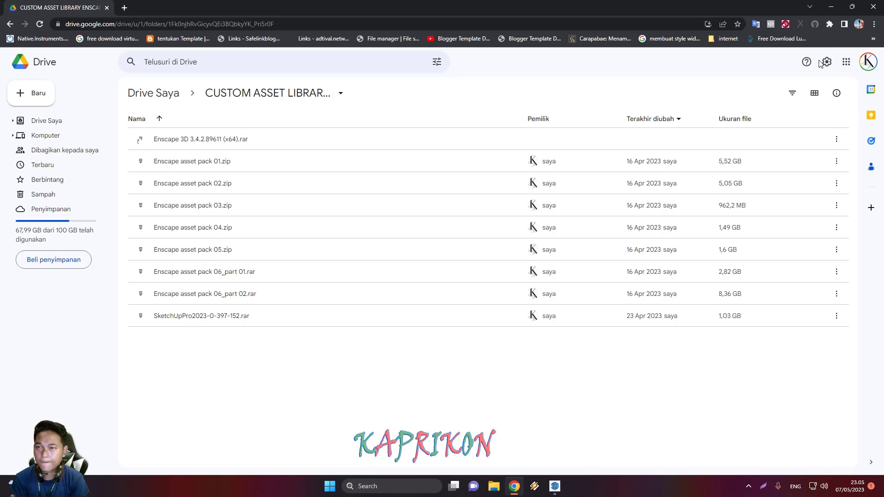
click(831, 10)
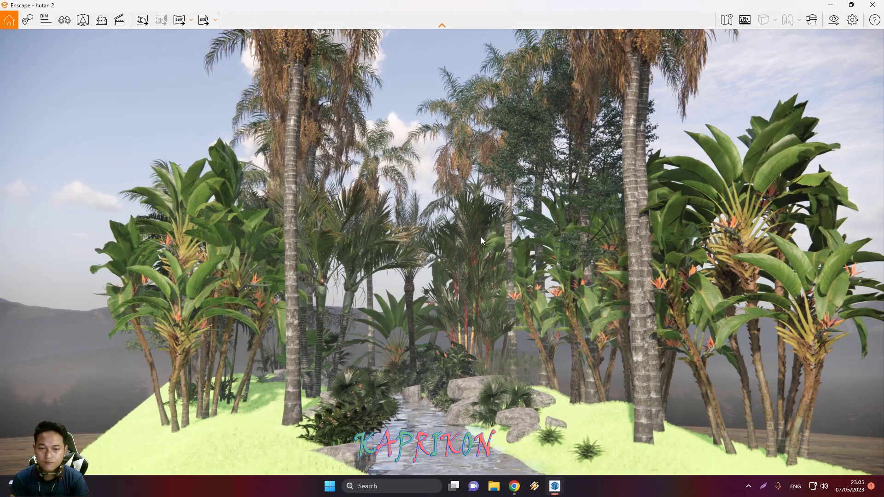
- Walk the Enscape camera back, then forward along the wet stone stream into the trees
key(s)
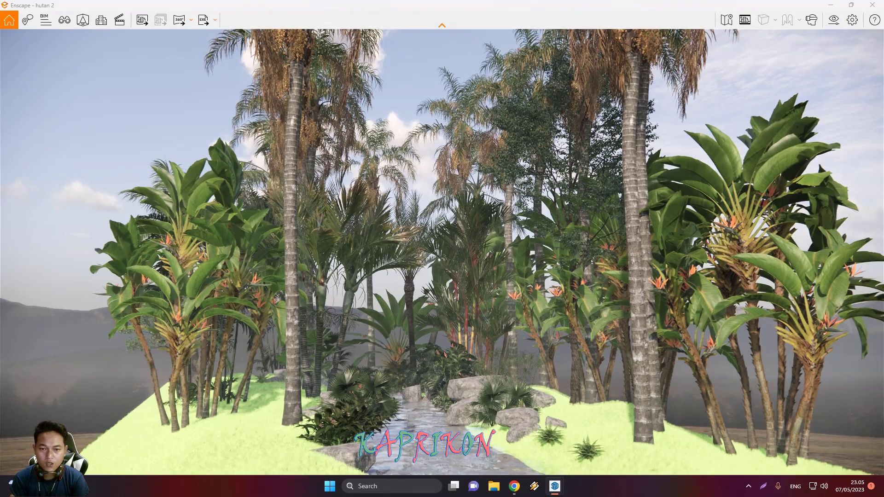
key(w)
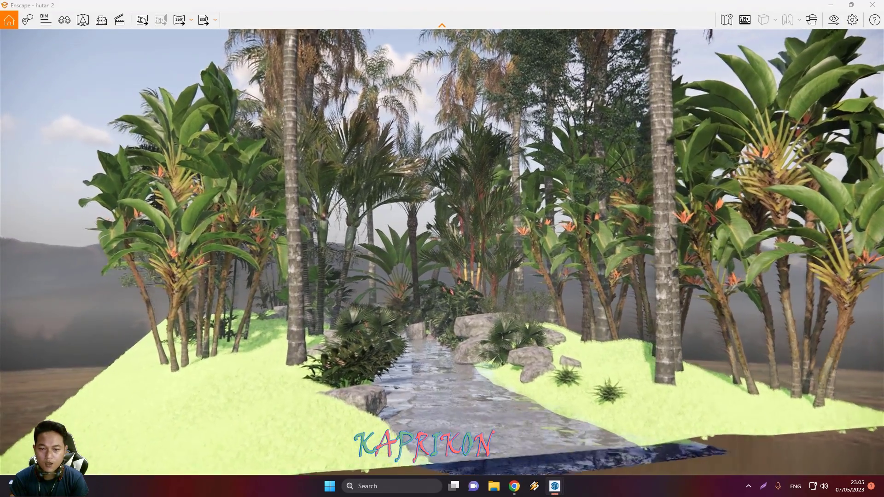
key(w)
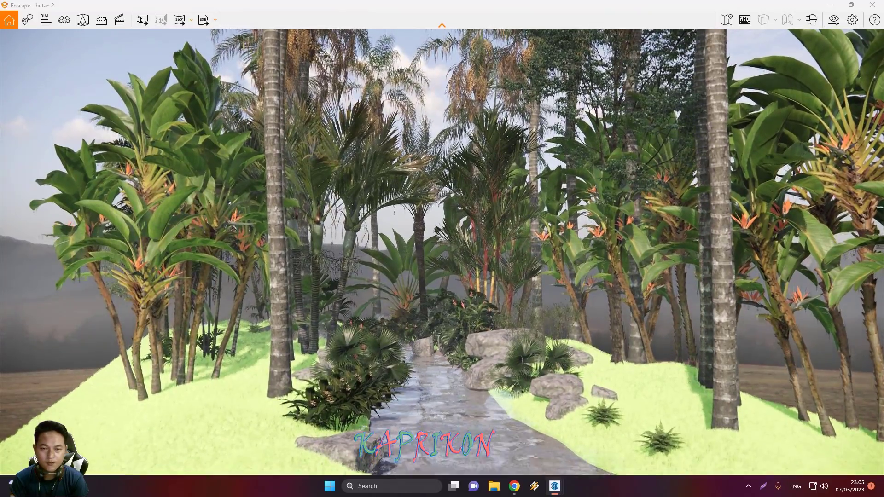
key(w)
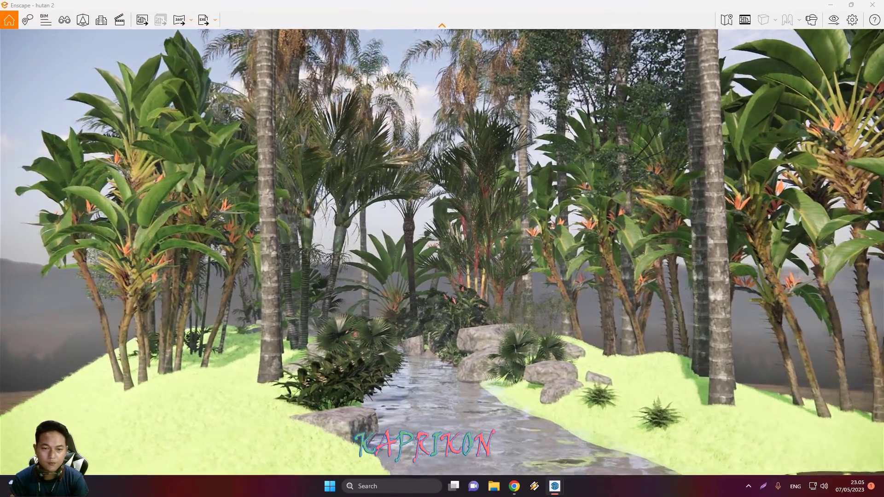
key(w)
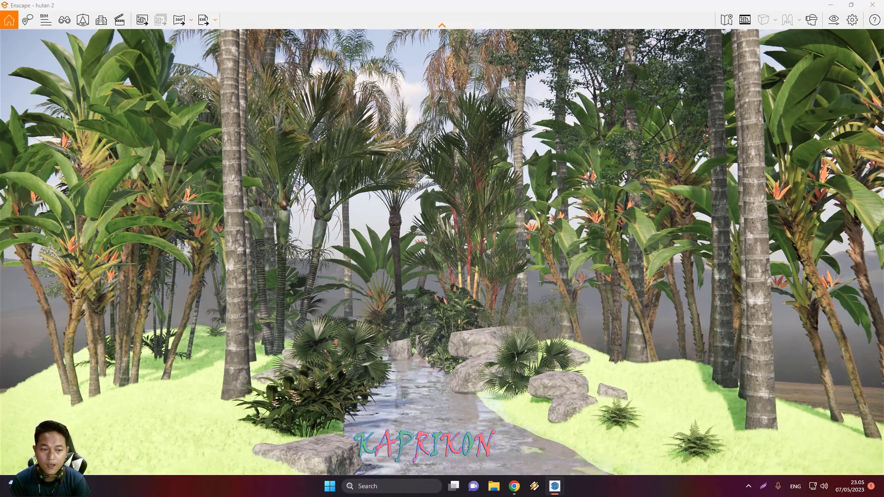
- Close Enscape, zoom and orbit SketchUp to a lower view of the forest, with Select active
click(872, 4)
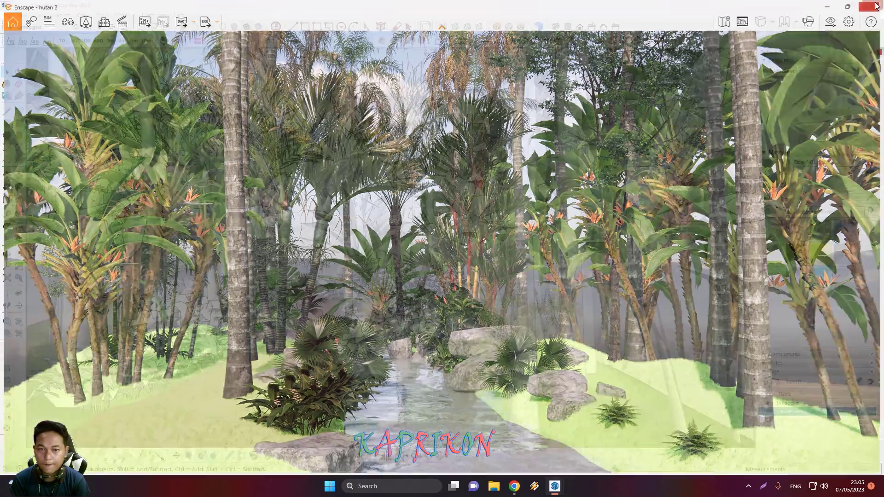
scroll(405, 257, up, 5)
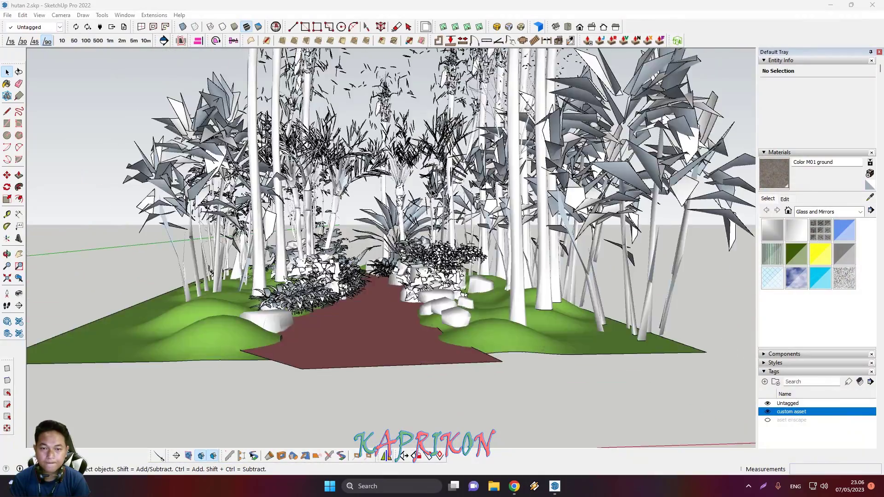
middle_drag(405, 276, 405, 239)
key(space)
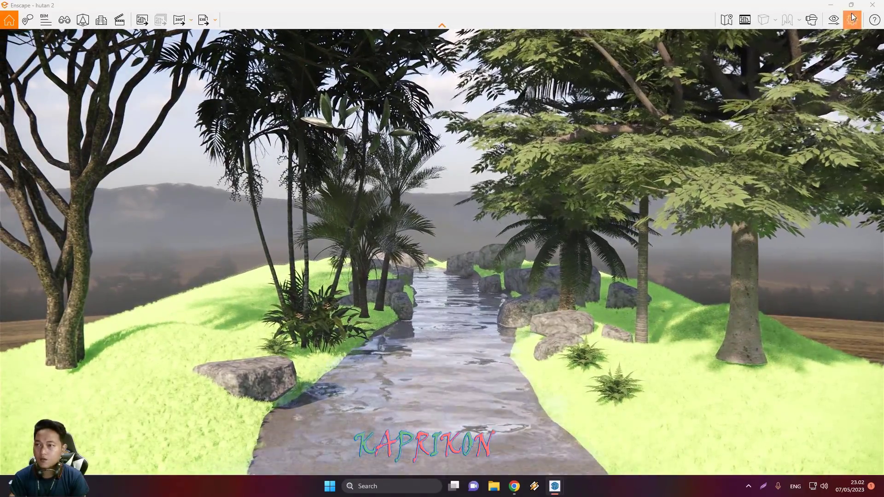
- Shrink the Enscape window and delete the tall trees with a crossing selection
click(851, 5)
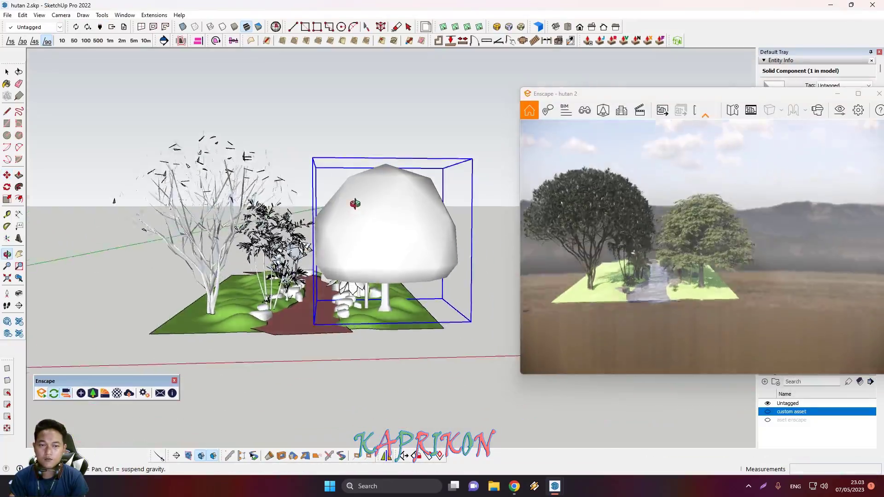
drag(217, 239, 205, 239)
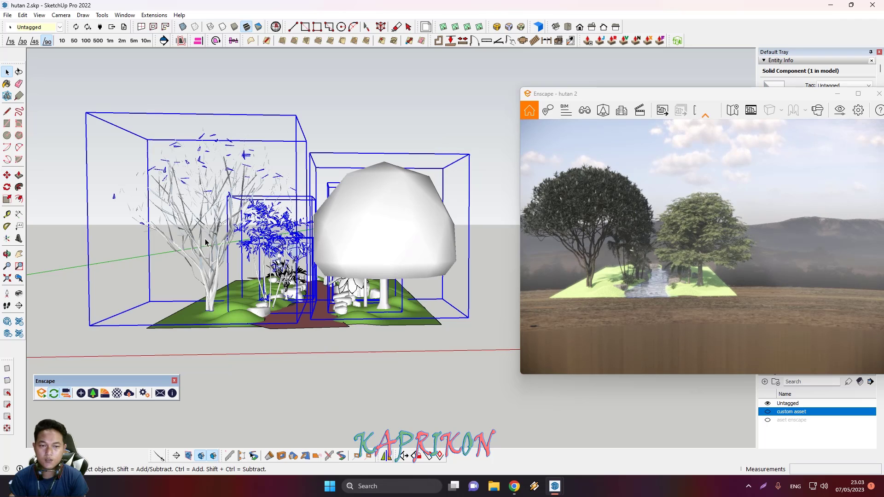
key(Delete)
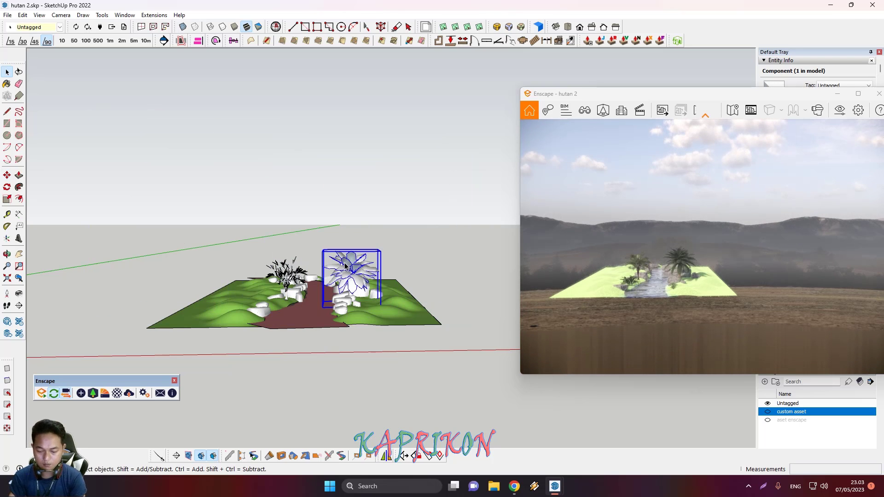
- Centre the Enscape render window on screen and maximize it to full screen
scroll(325, 288, up, 3)
scroll(324, 289, up, 3)
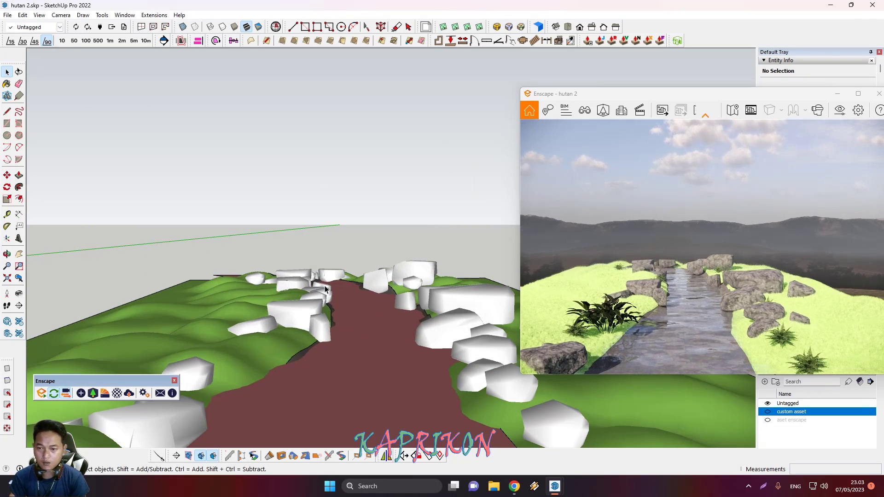
scroll(324, 288, down, 3)
drag(668, 94, 484, 84)
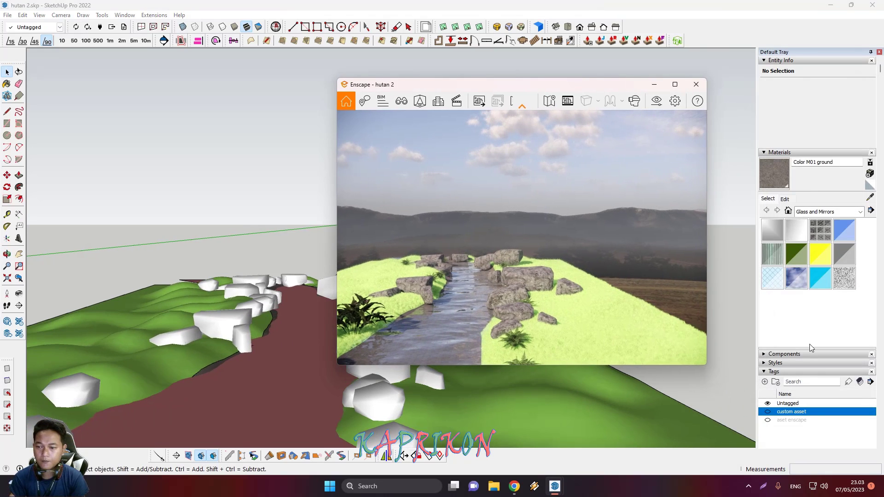
click(660, 368)
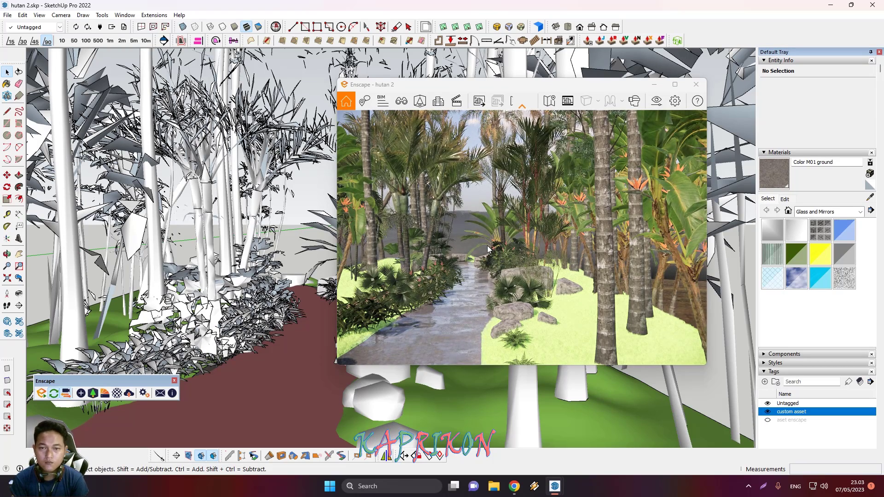
click(479, 247)
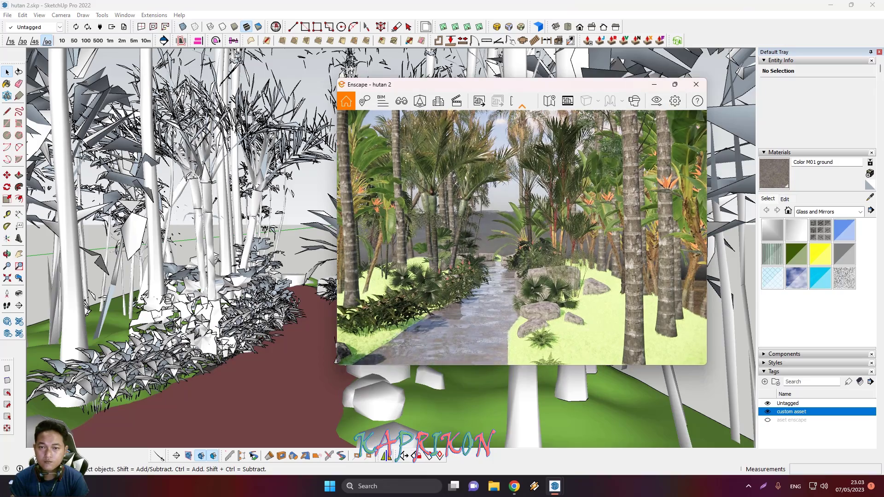
click(675, 84)
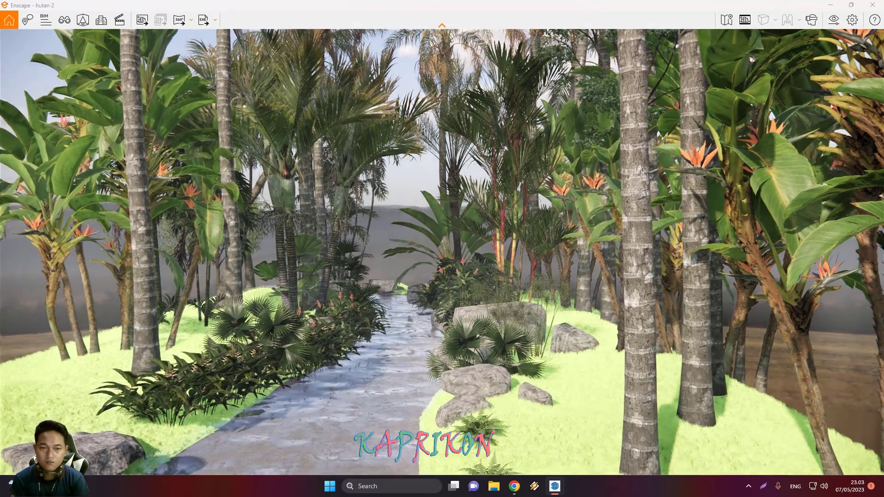
- Walk forward along the stone path and save a PNG screenshot into Downloads
key(w)
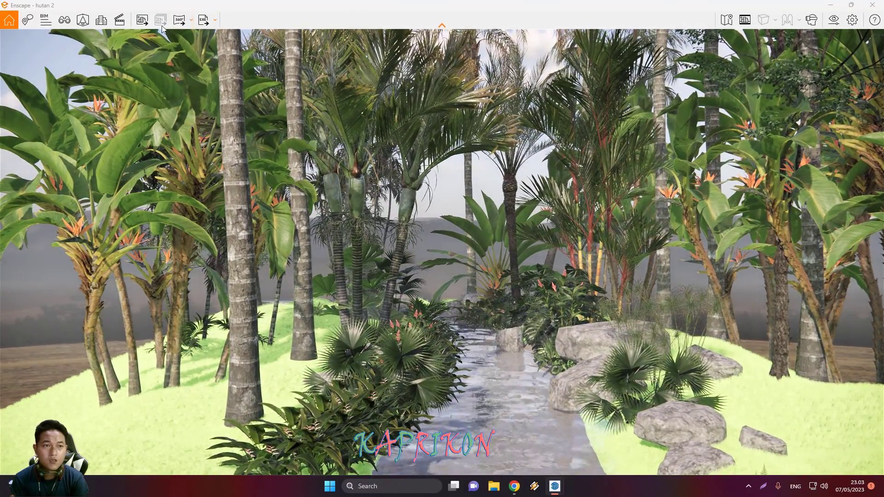
click(146, 25)
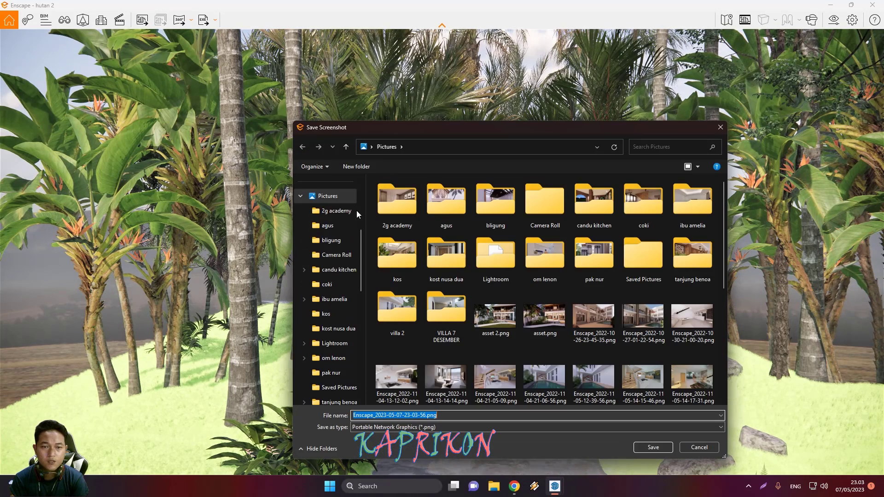
scroll(341, 227, up, 2)
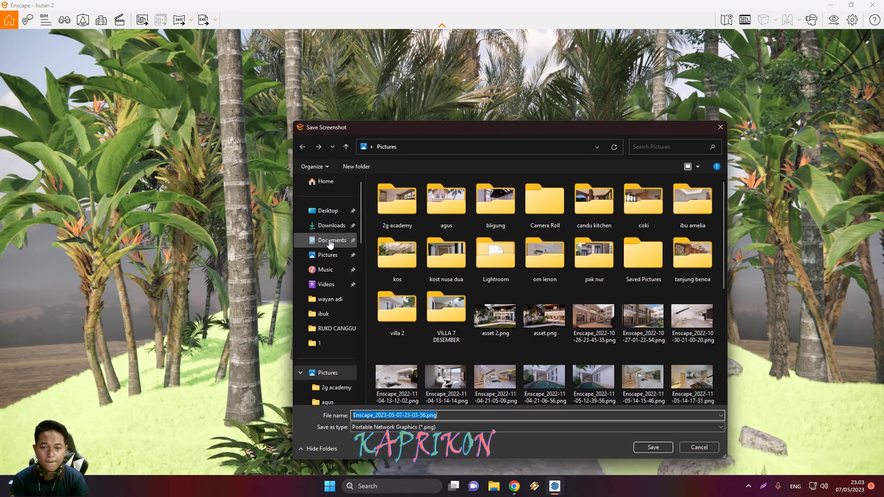
click(329, 229)
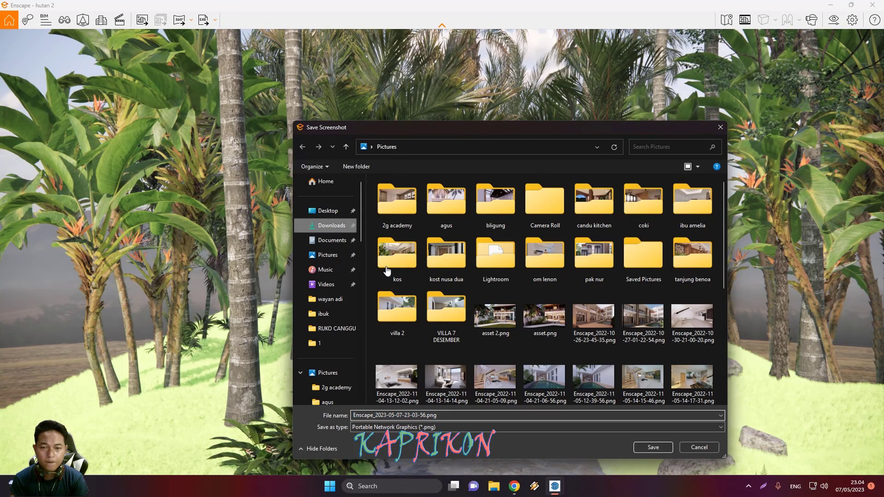
click(653, 447)
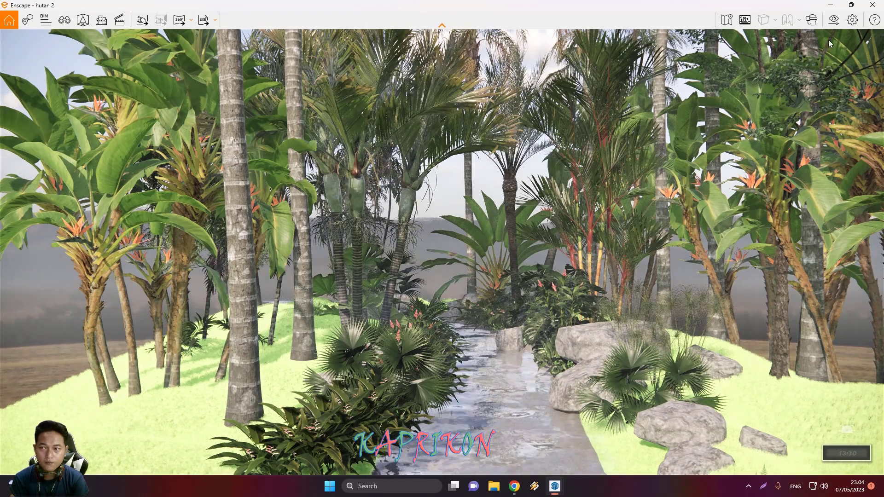
click(832, 20)
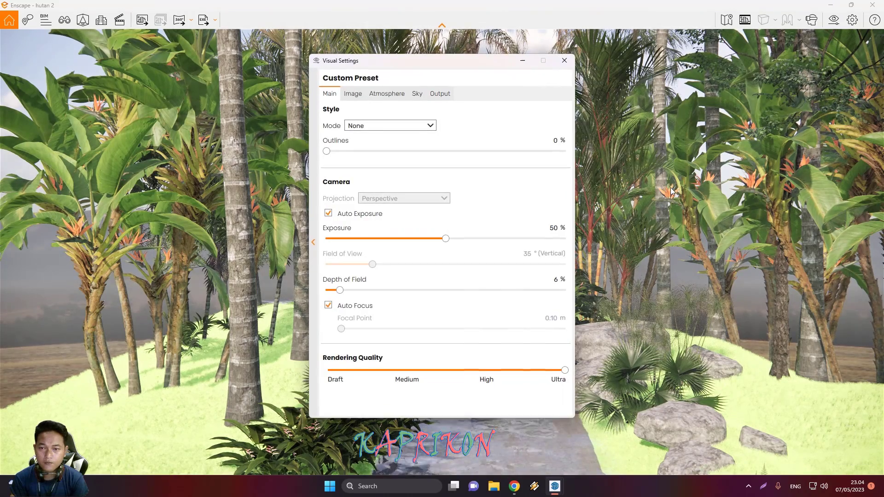
click(564, 60)
key(super+e)
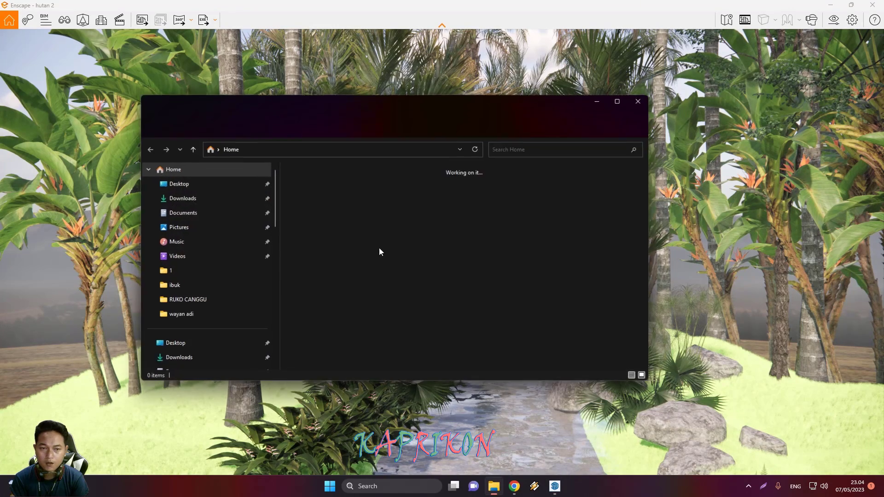
click(198, 203)
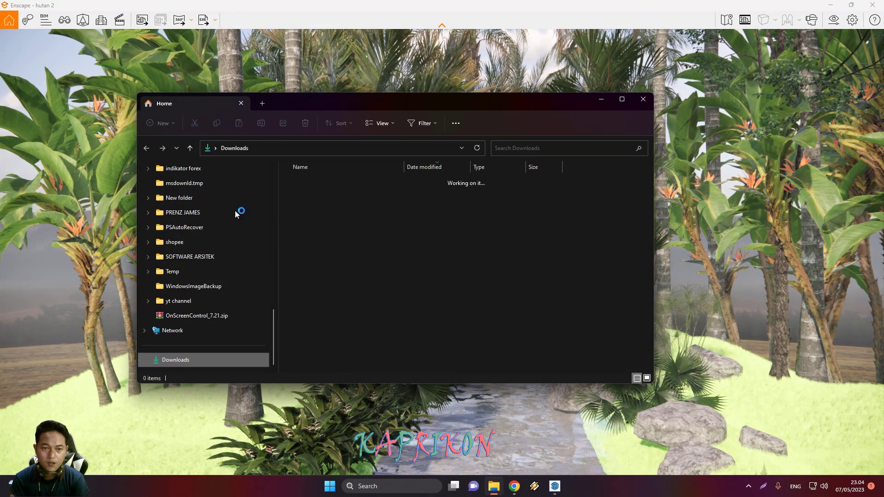
click(324, 198)
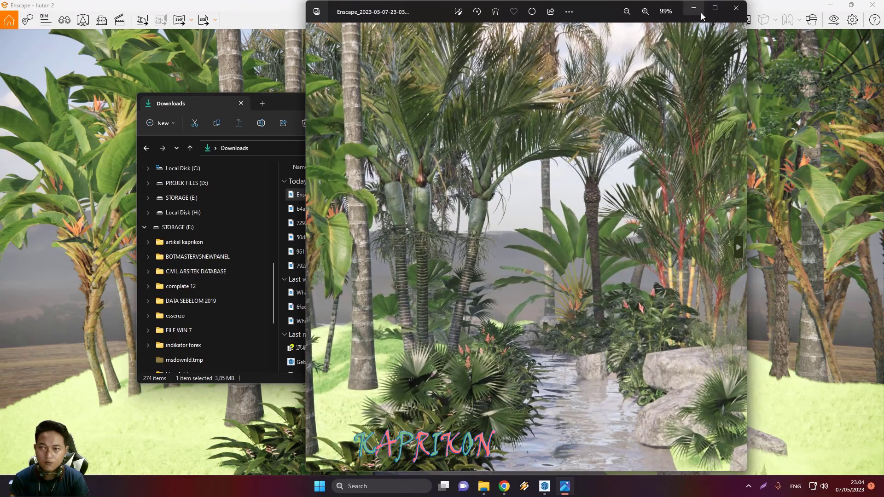
click(710, 12)
scroll(575, 179, down, 5)
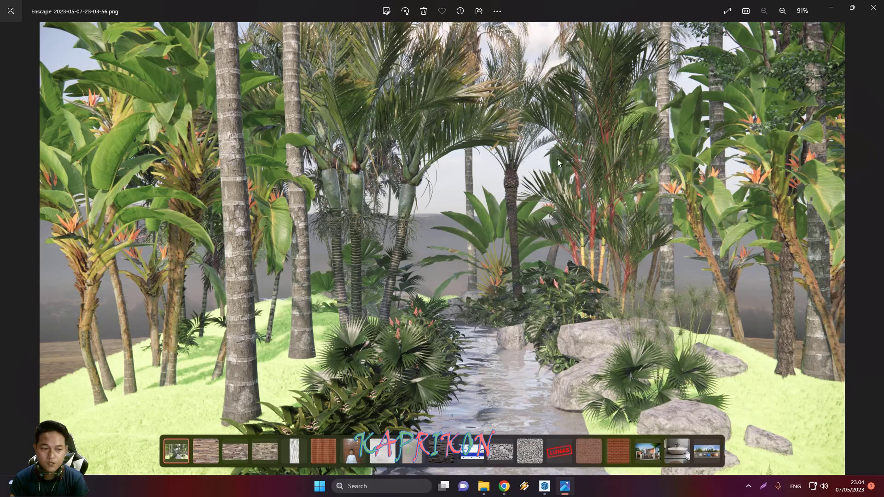
click(872, 13)
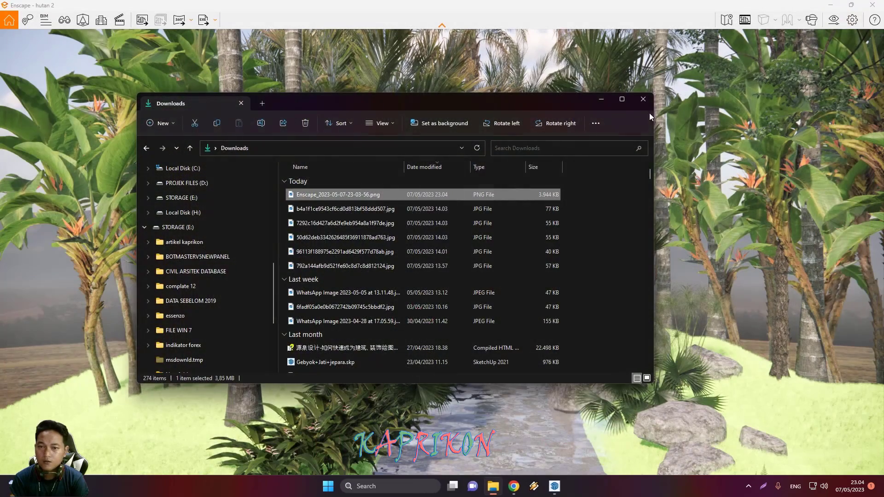
click(643, 107)
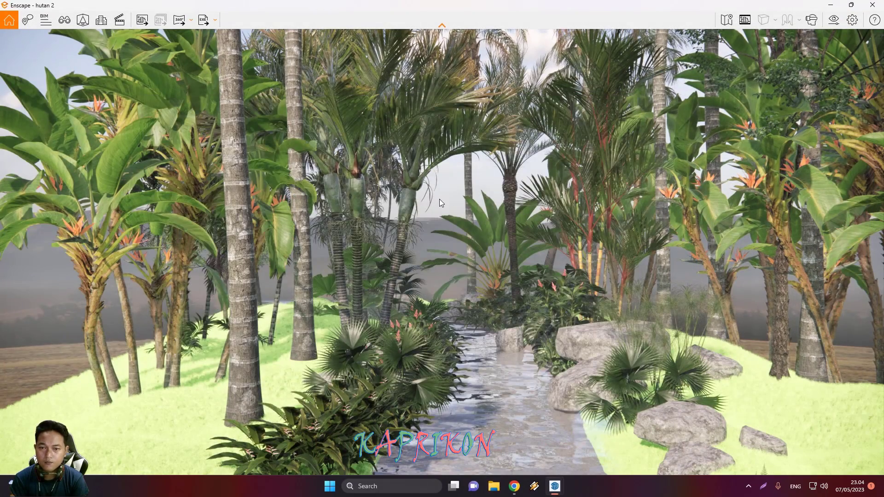
scroll(439, 199, down, 5)
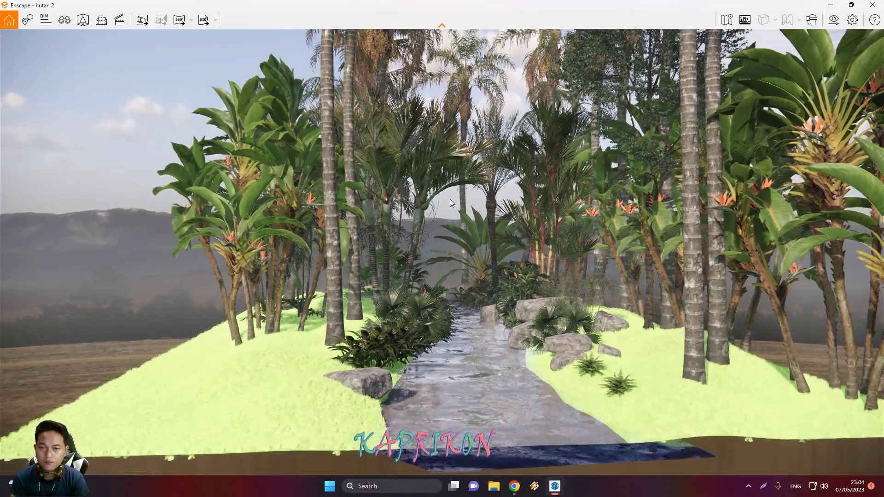
drag(464, 195, 534, 203)
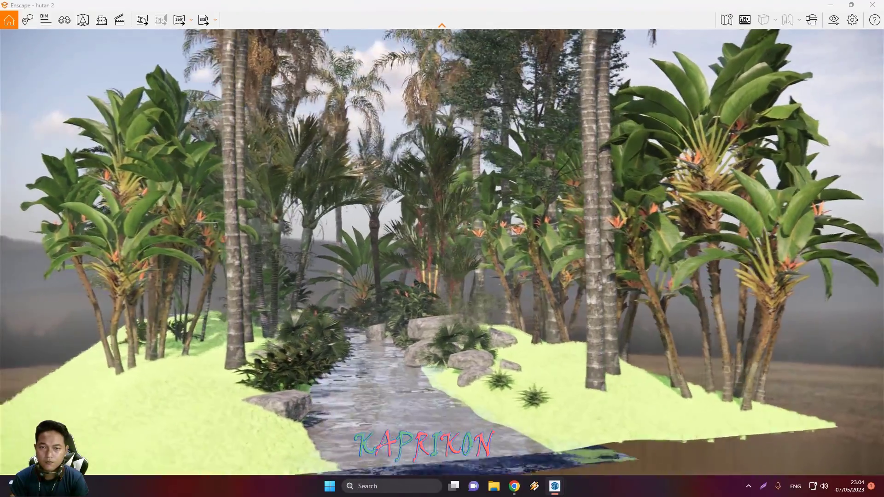
scroll(442, 249, up, 5)
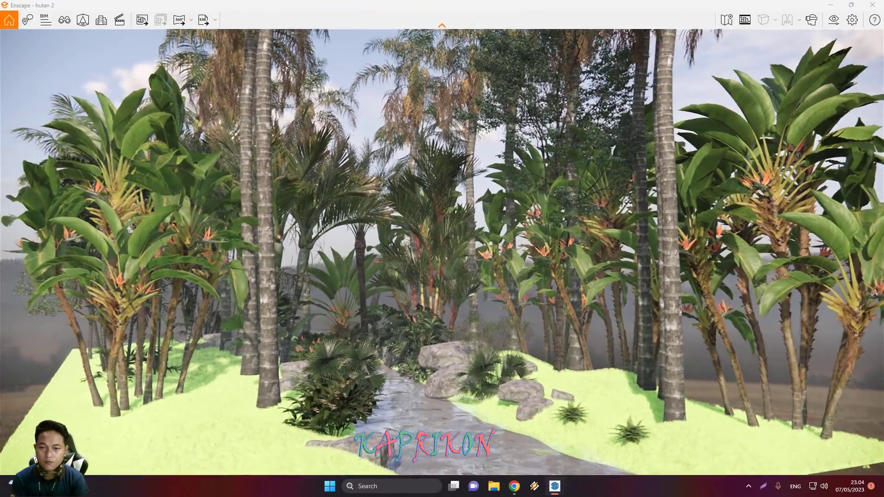
scroll(442, 249, up, 3)
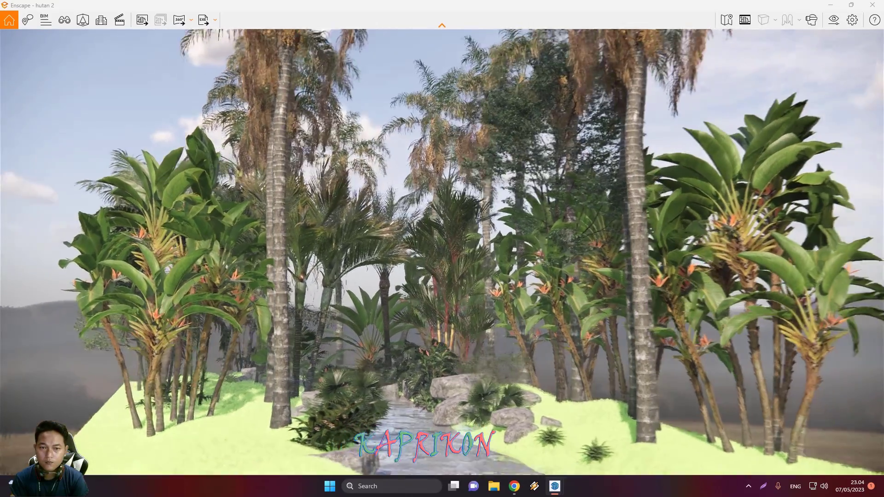
scroll(442, 249, down, 2)
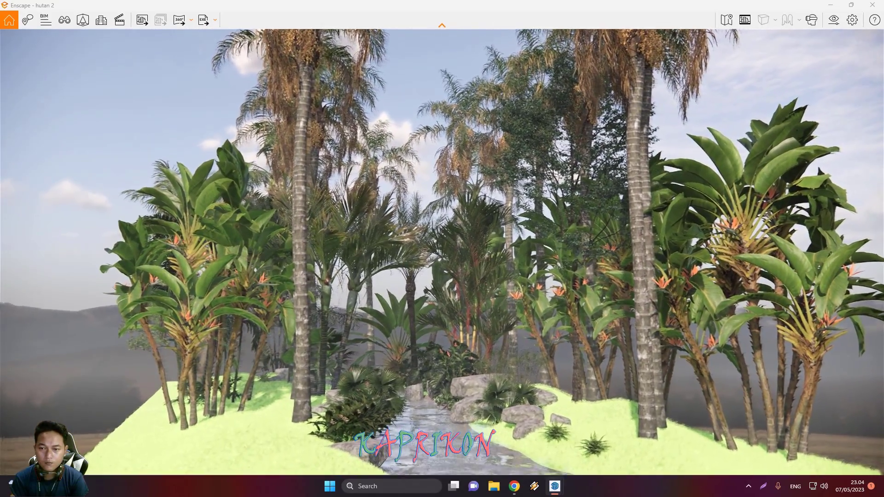
scroll(460, 183, up, 2)
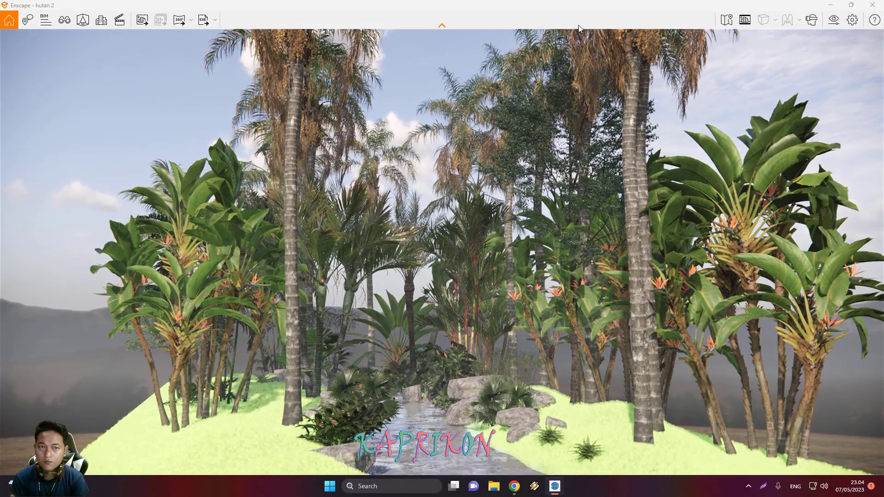
click(148, 24)
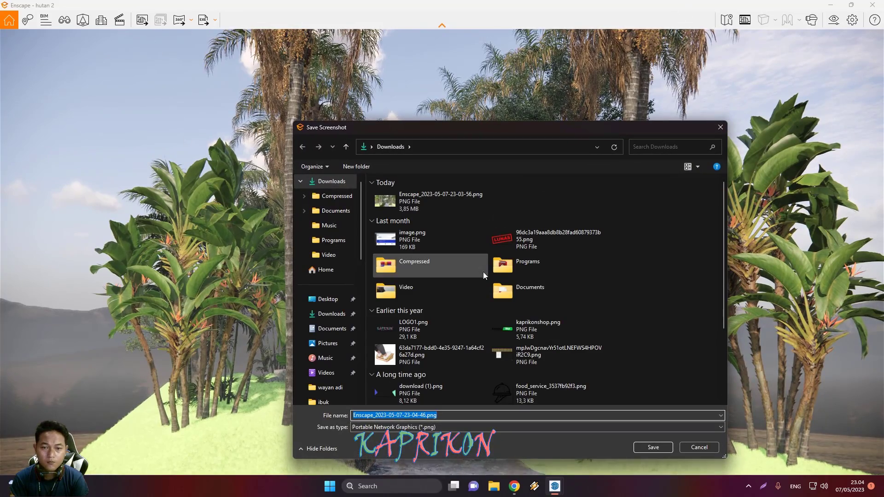
click(652, 447)
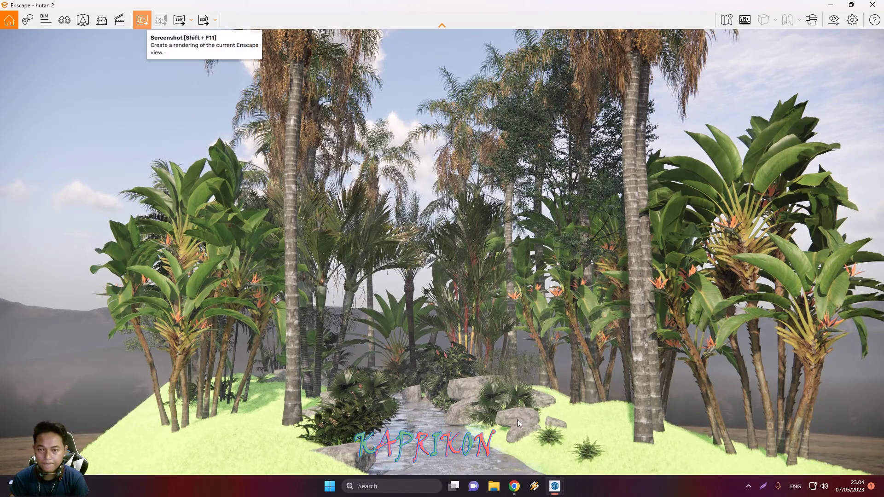
click(514, 486)
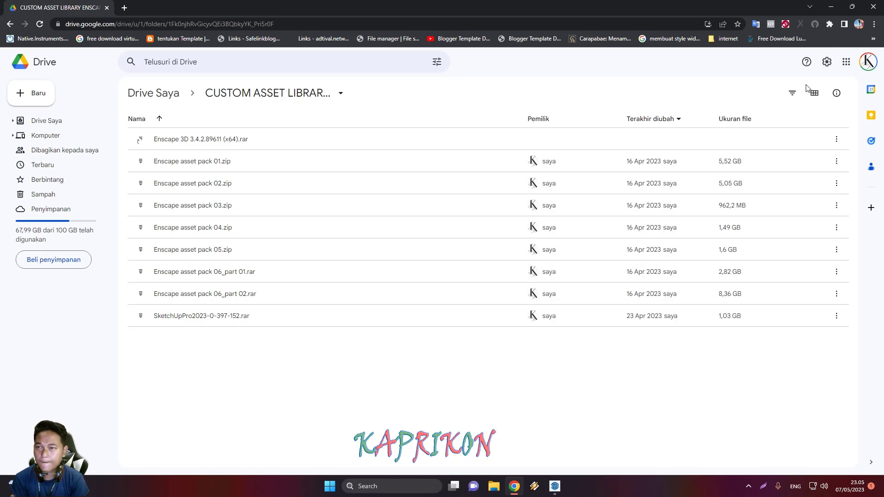
click(830, 8)
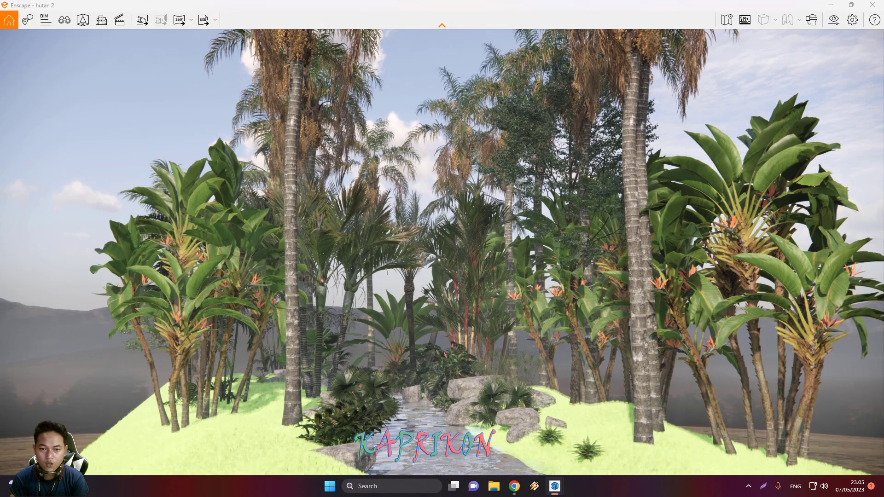
- Walk the Enscape camera back, forward and right for a close view down the stone path
key(s)
key(w)
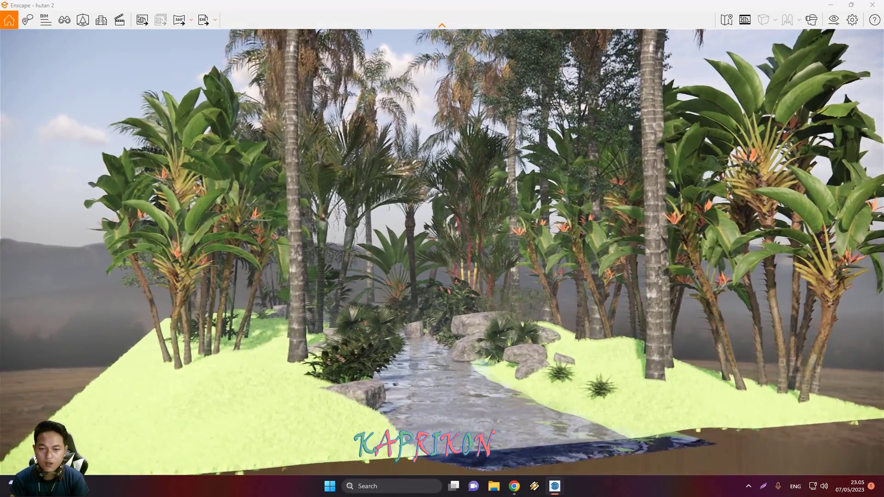
key(s)
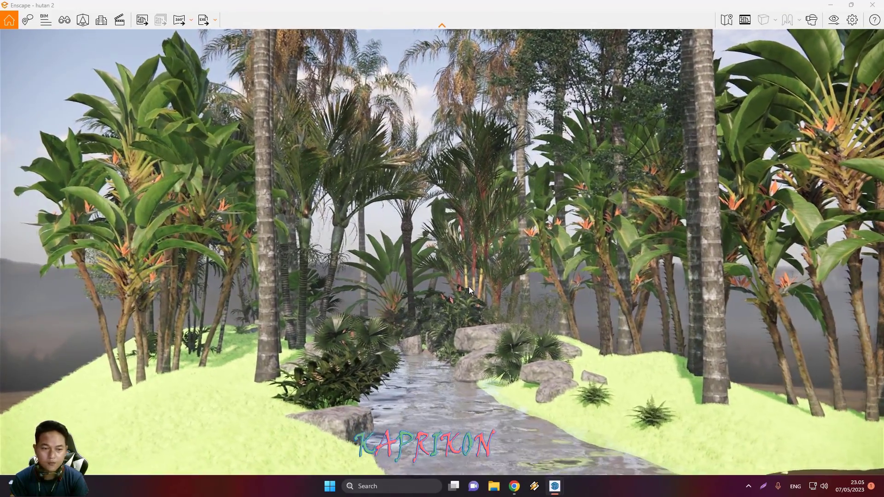
key(w)
key(d)
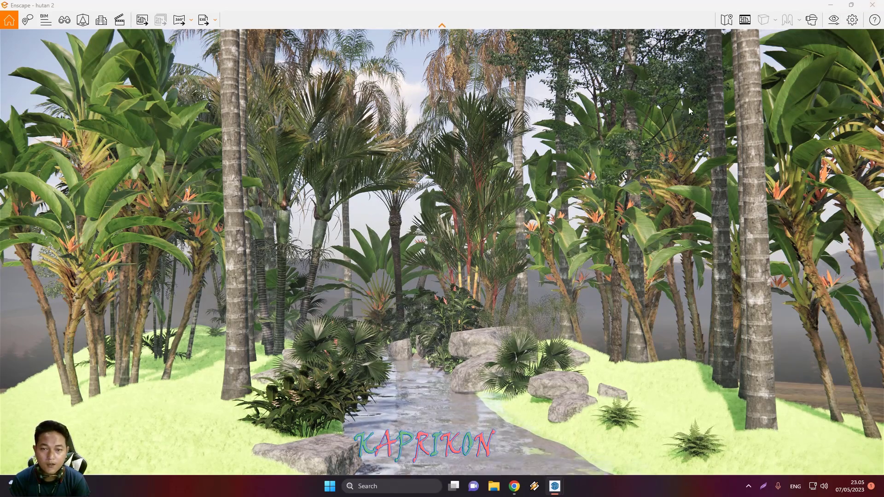
- Close Enscape, then zoom extents, orbit and zoom over the whole jungle model with Select active
click(872, 5)
key(shift+z)
scroll(451, 224, up, 3)
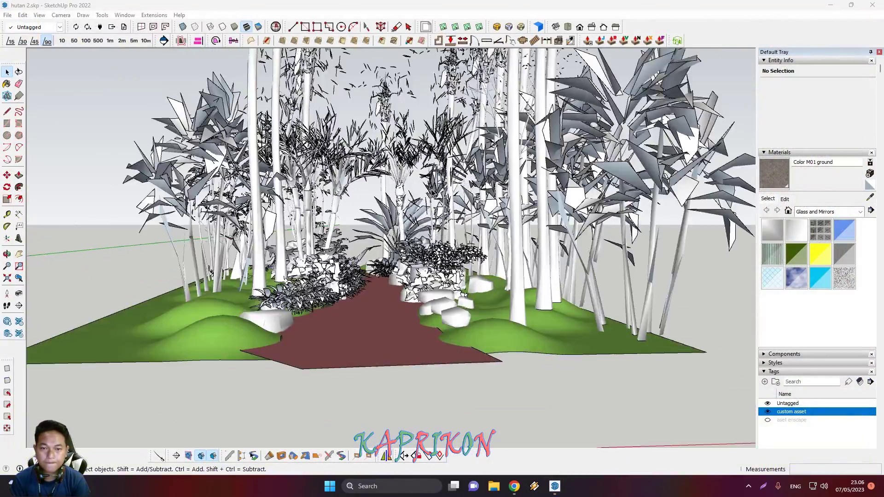
key(o)
scroll(451, 224, up, 3)
scroll(451, 224, up, 2)
key(space)
scroll(451, 224, up, 2)
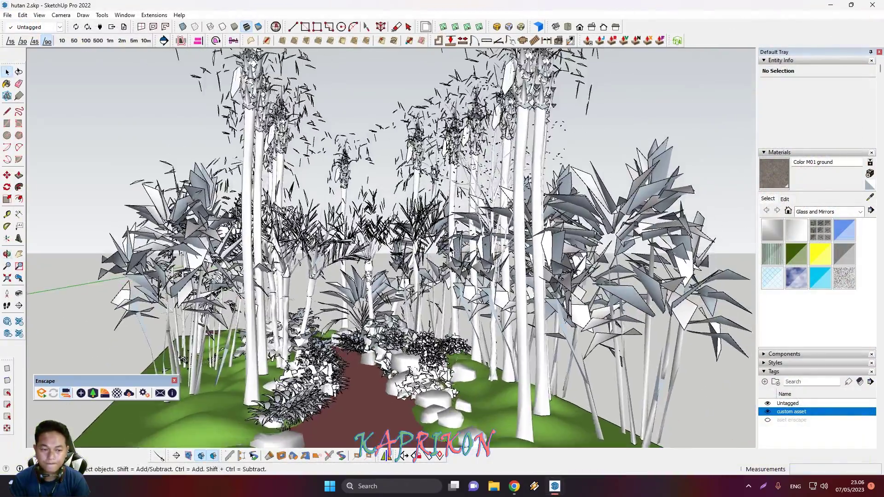
key(alt+z)
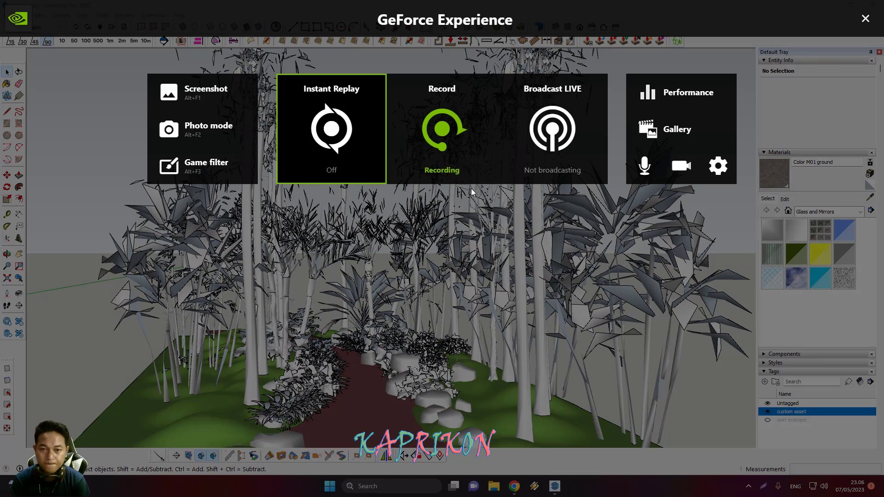